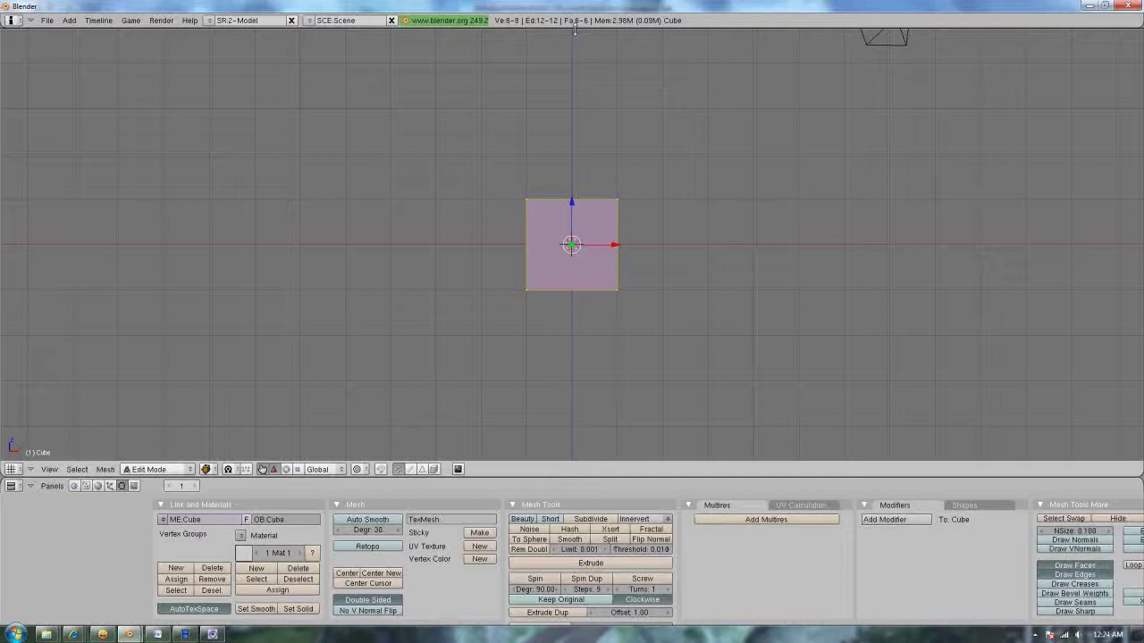
# Split the 3D view into two side-by-side views.
pyautogui.scroll(-1, 658, 547)
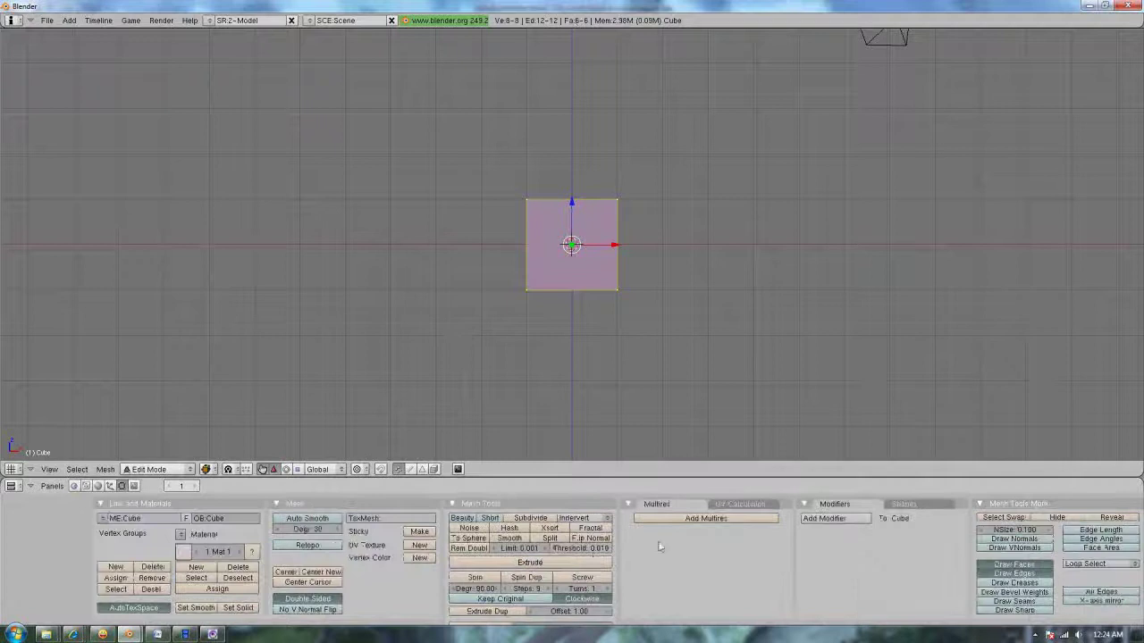
pyautogui.scroll(-1, 671, 539)
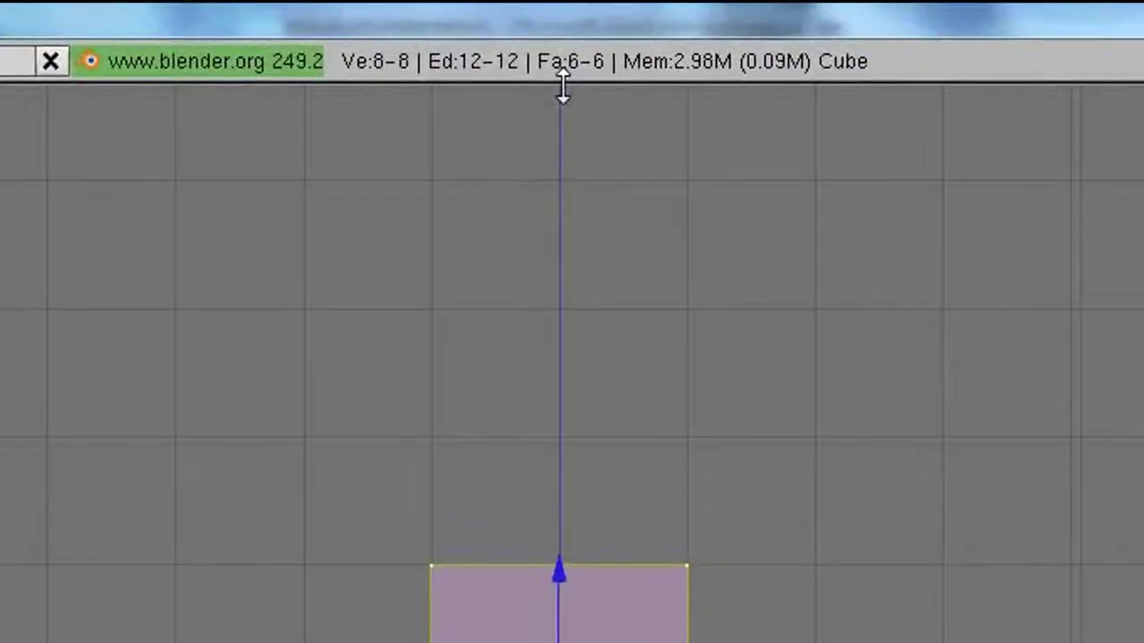
pyautogui.rightClick(563, 87)
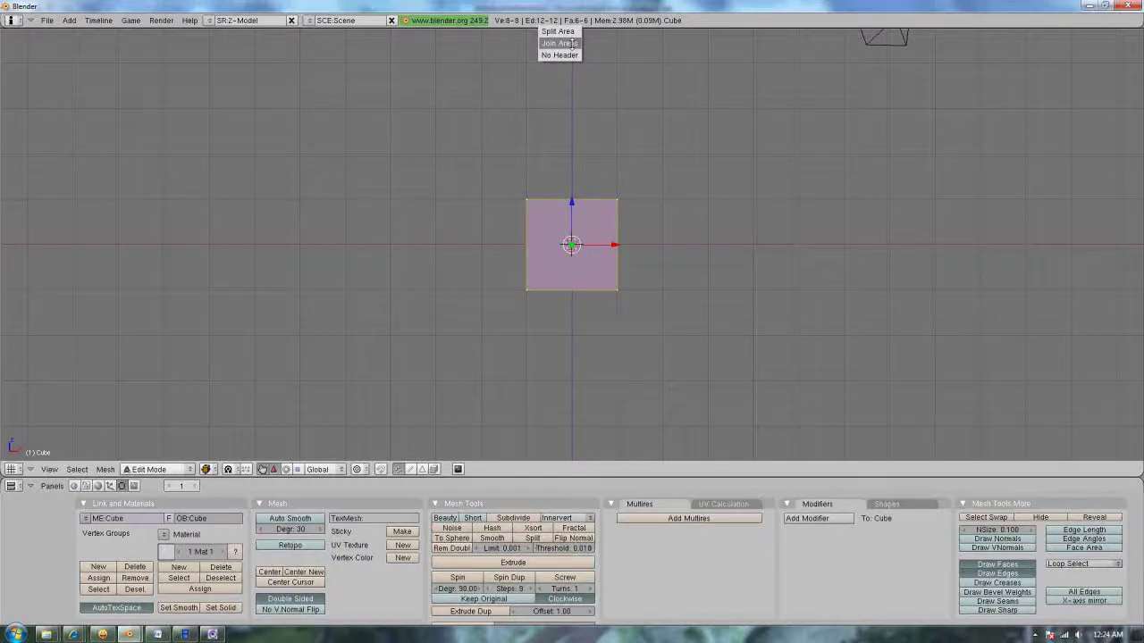
pyautogui.click(571, 31)
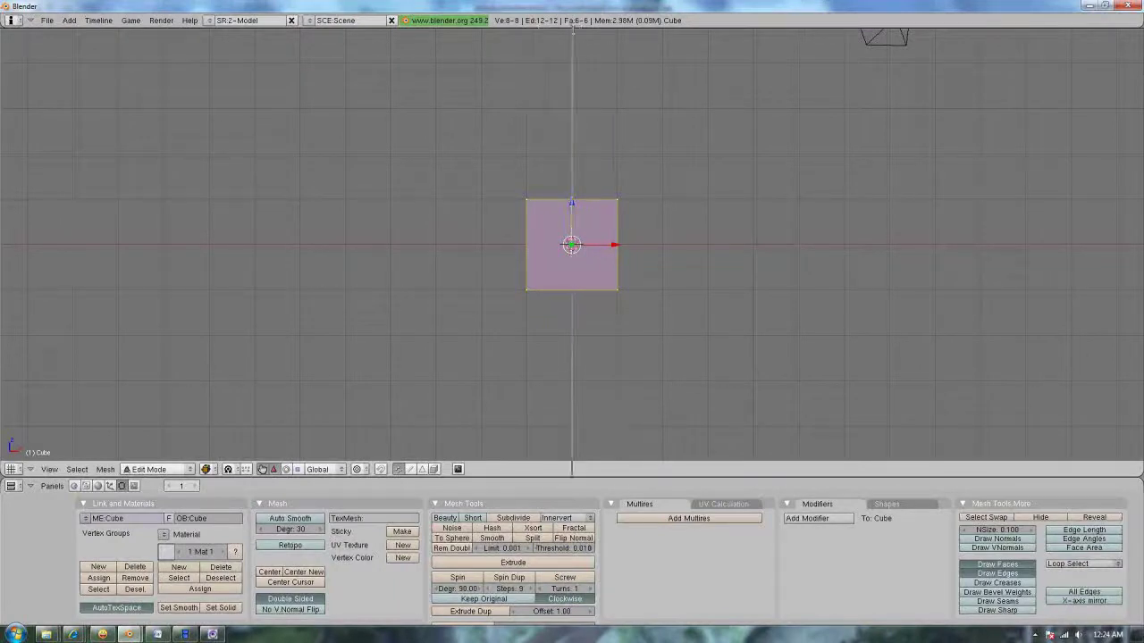
pyautogui.click(573, 30)
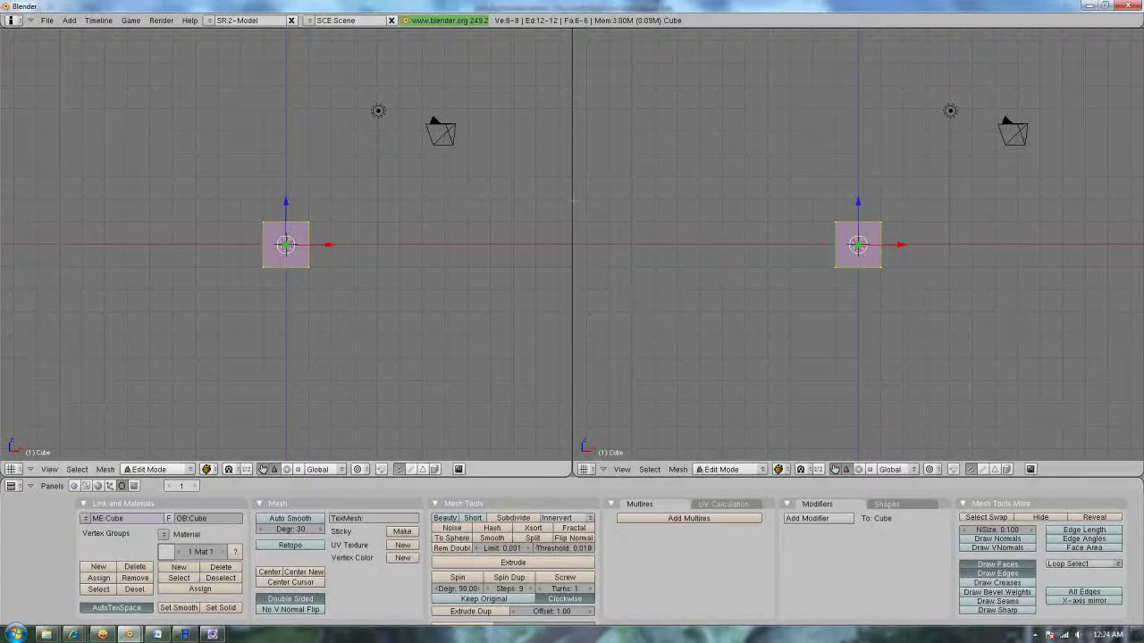
# Join the two side-by-side views back into a single view.
pyautogui.rightClick(572, 201)
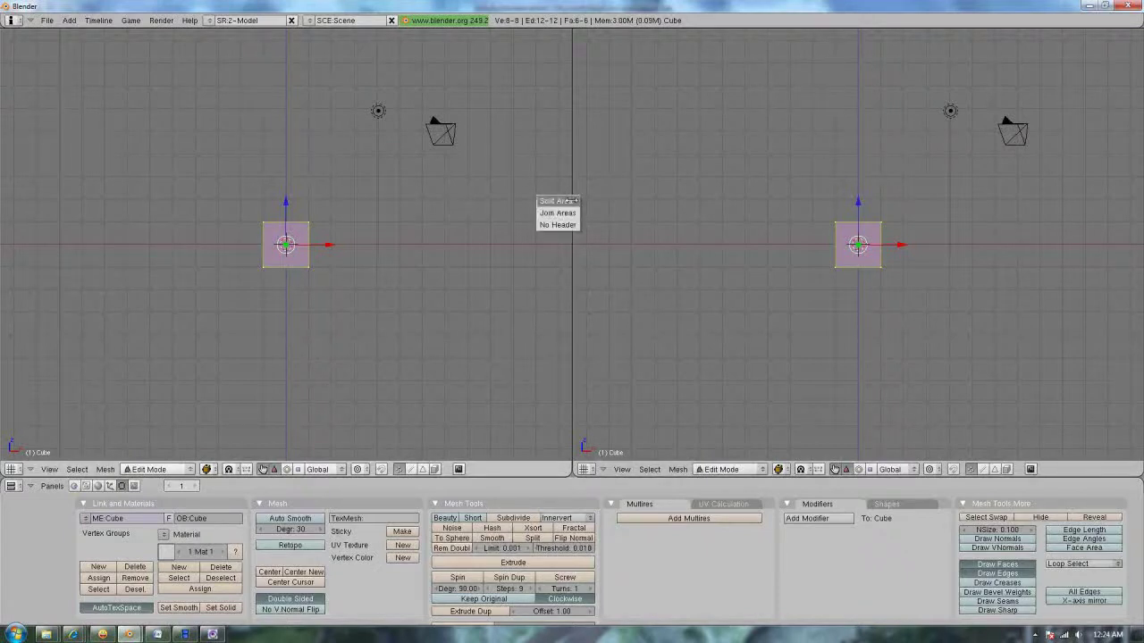
pyautogui.click(562, 214)
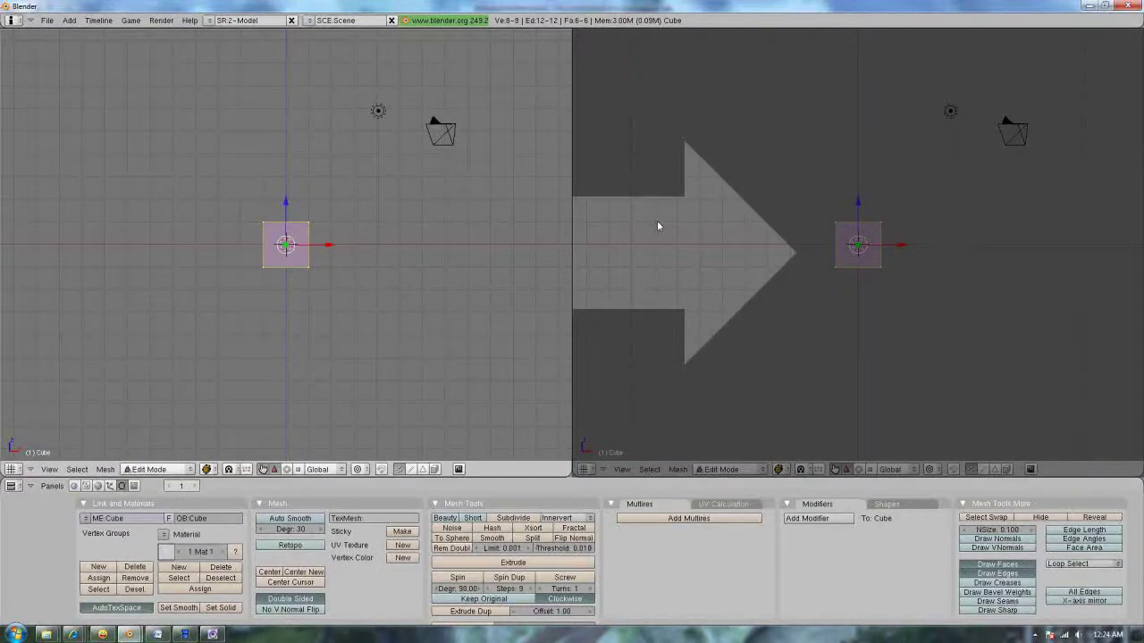
pyautogui.click(657, 223)
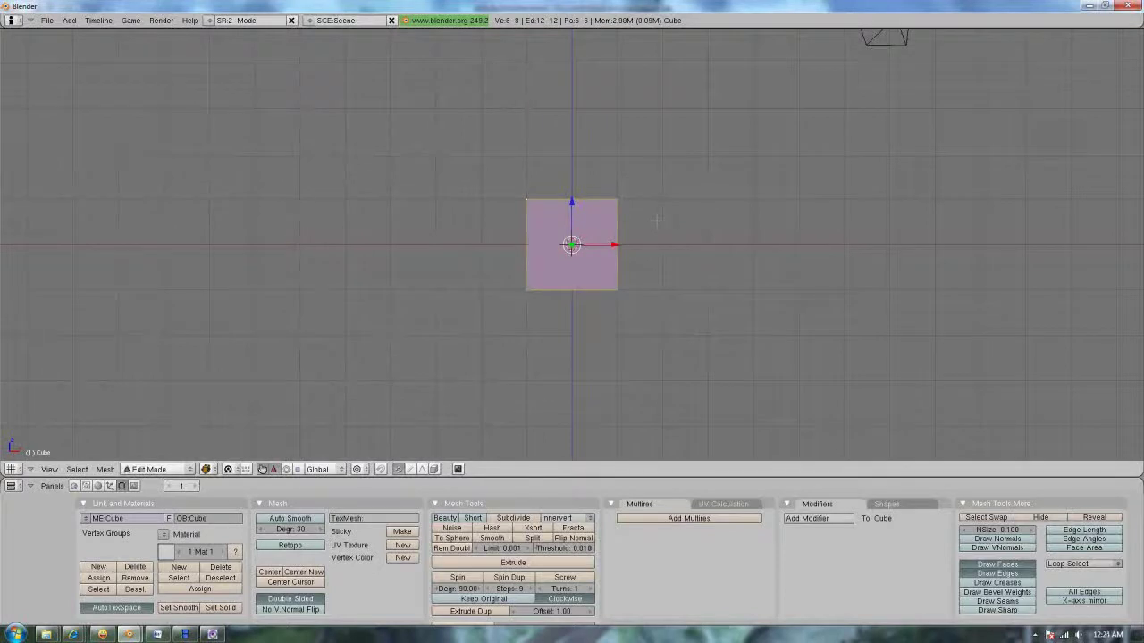
# Split the 3D view horizontally into top and bottom halves.
pyautogui.rightClick(573, 30)
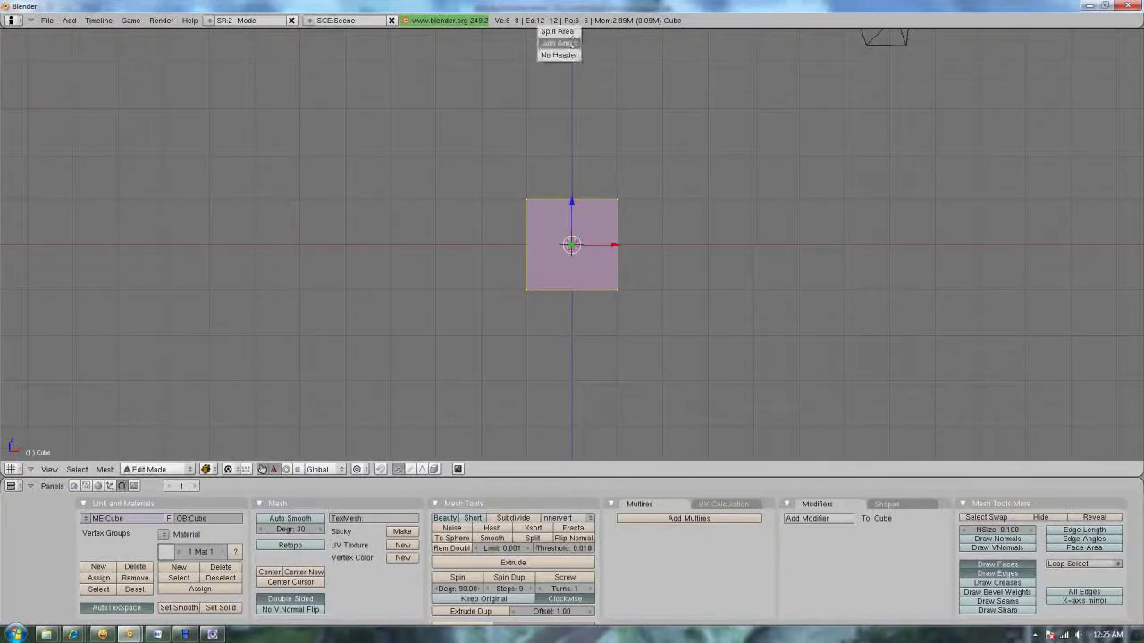
pyautogui.click(568, 31)
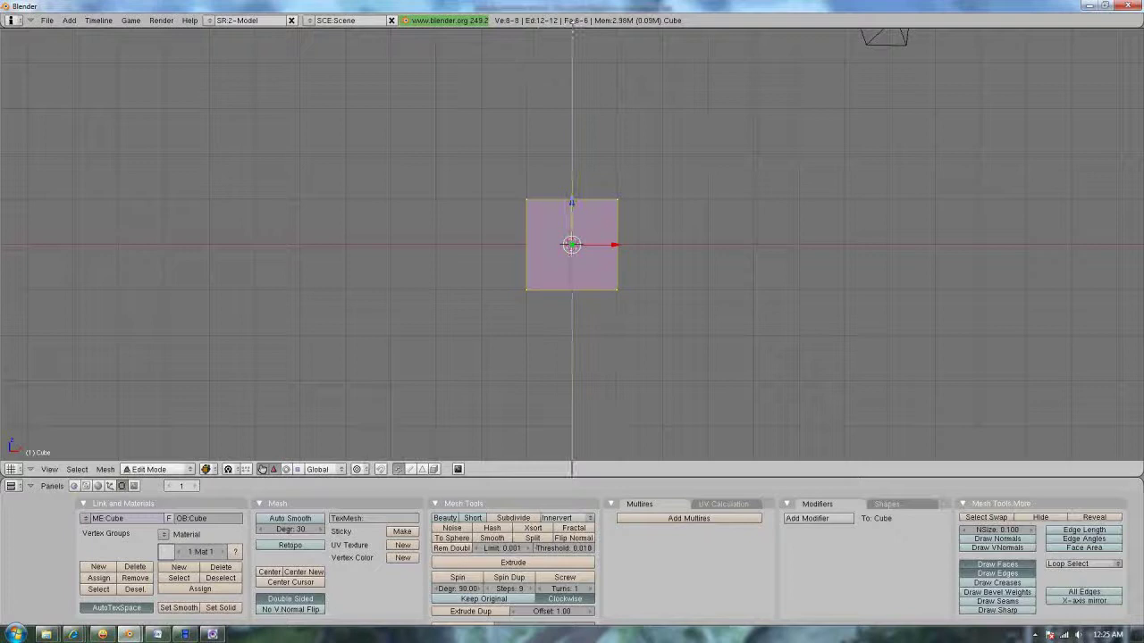
pyautogui.press('Escape')
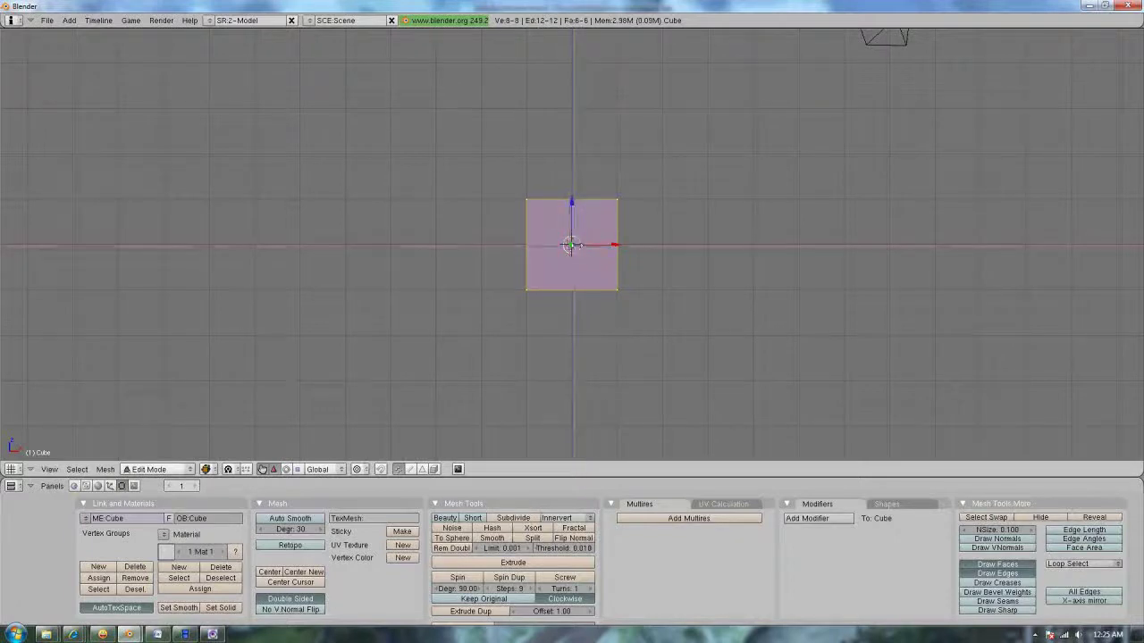
pyautogui.click(578, 247)
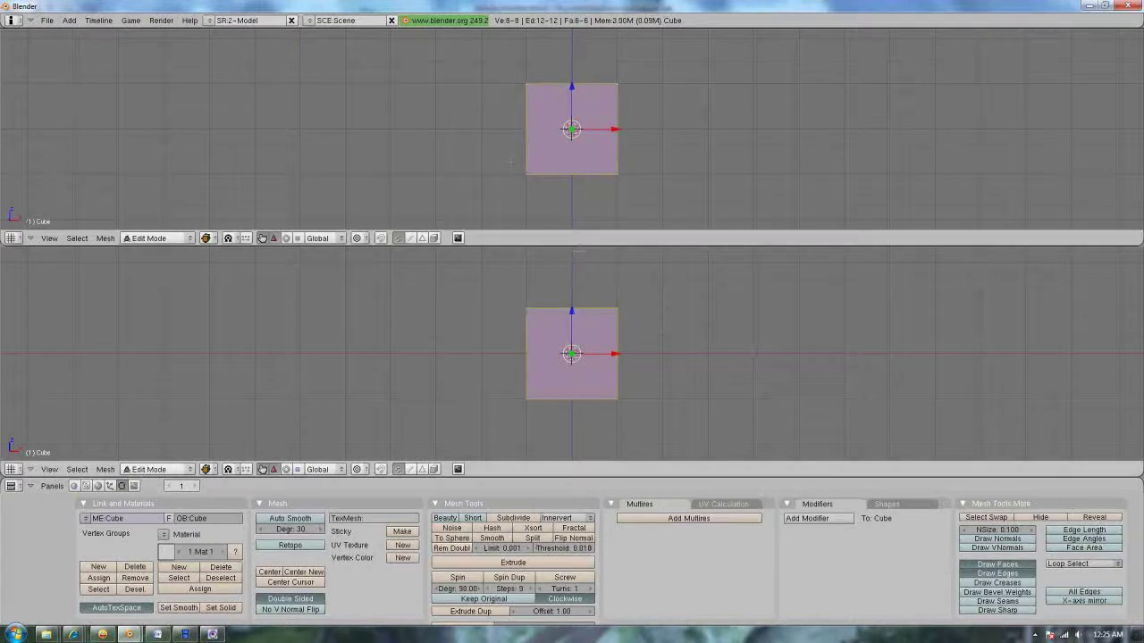
# Split the bottom view and then the top view into side-by-side halves.
pyautogui.rightClick(575, 246)
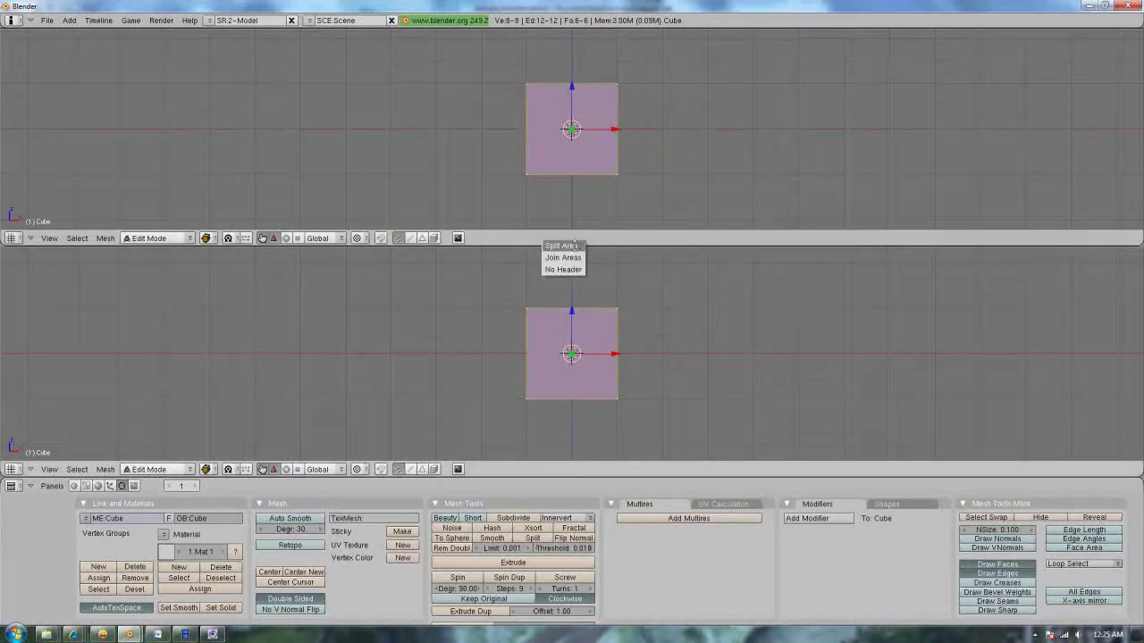
pyautogui.click(574, 246)
pyautogui.click(574, 250)
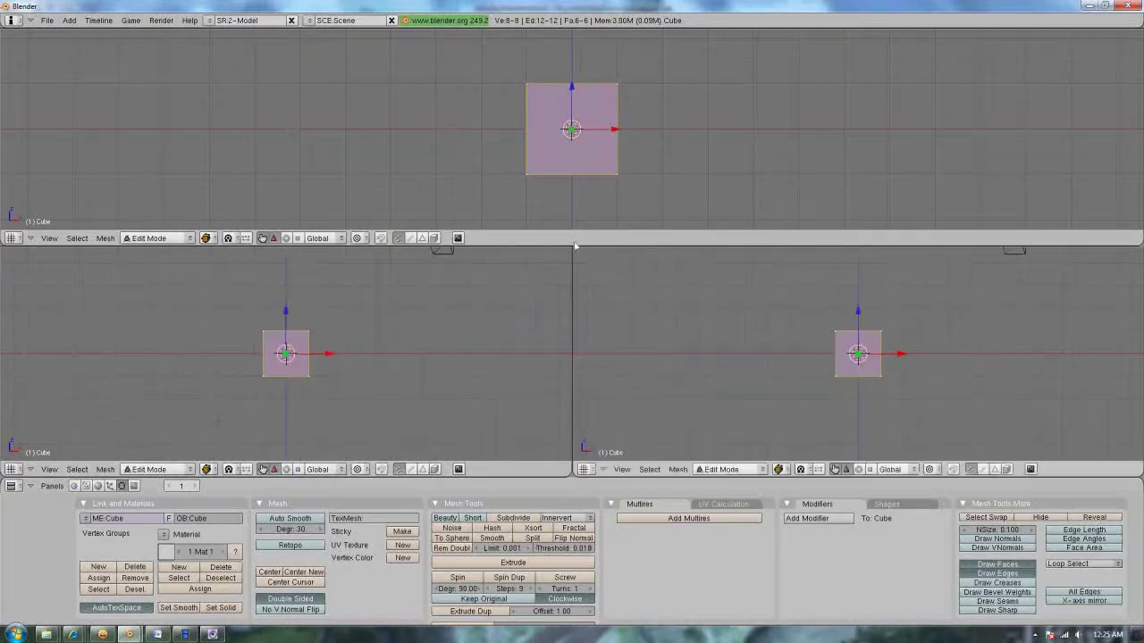
pyautogui.rightClick(573, 29)
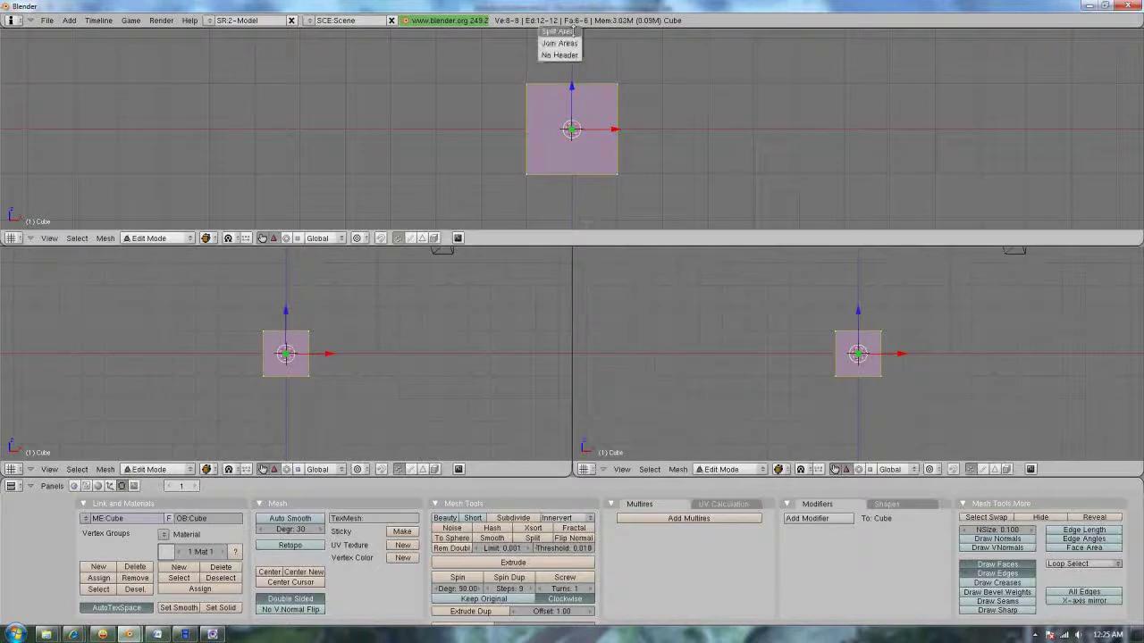
pyautogui.click(573, 31)
pyautogui.click(573, 29)
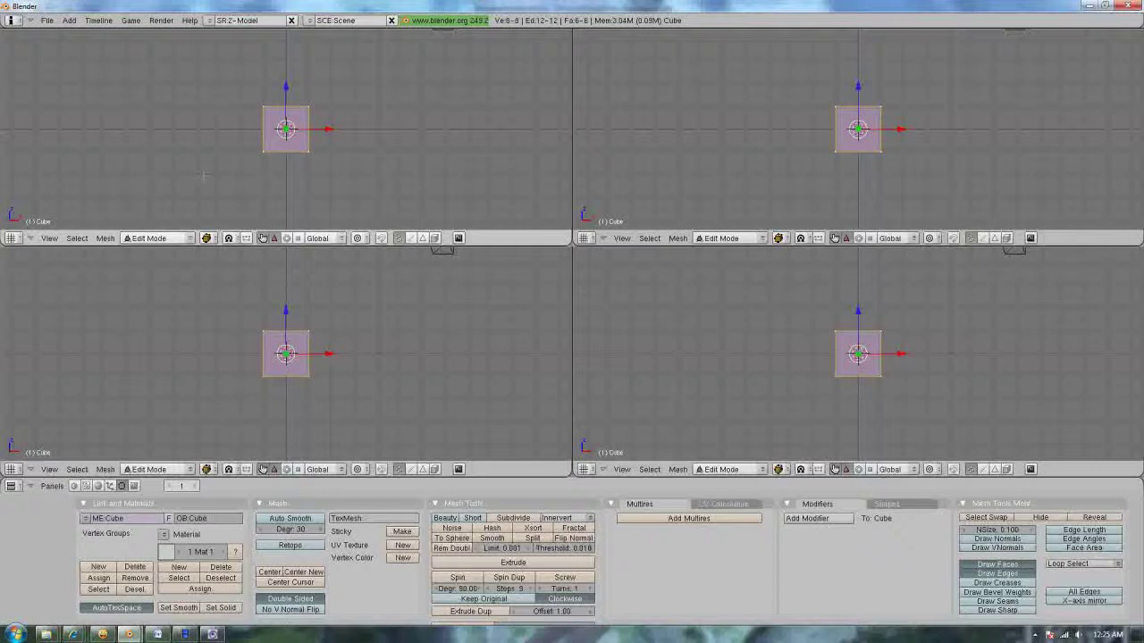
# Join the top-left and bottom-left views into one tall left view.
pyautogui.scroll(-1, 423, 36)
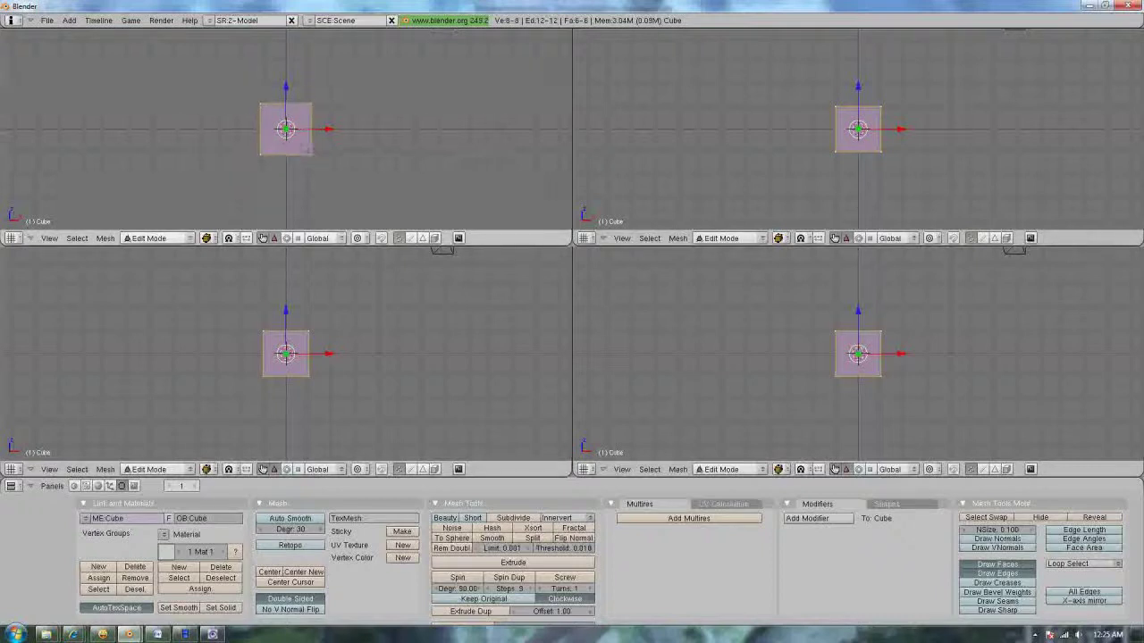
pyautogui.scroll(1, 423, 36)
pyautogui.scroll(-1, 393, 179)
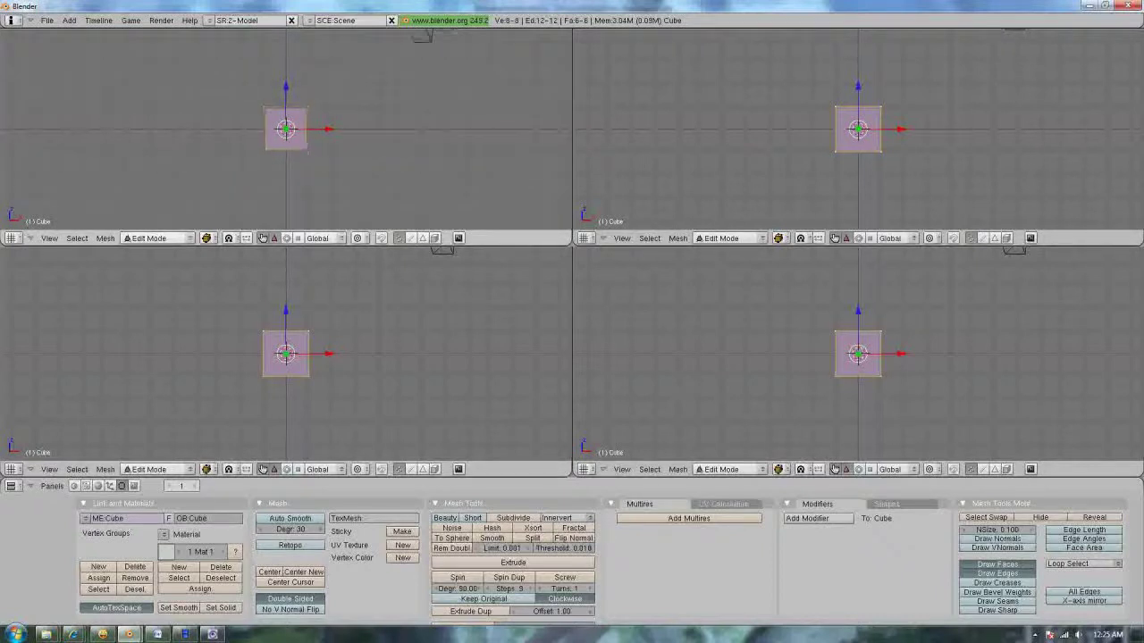
pyautogui.rightClick(380, 245)
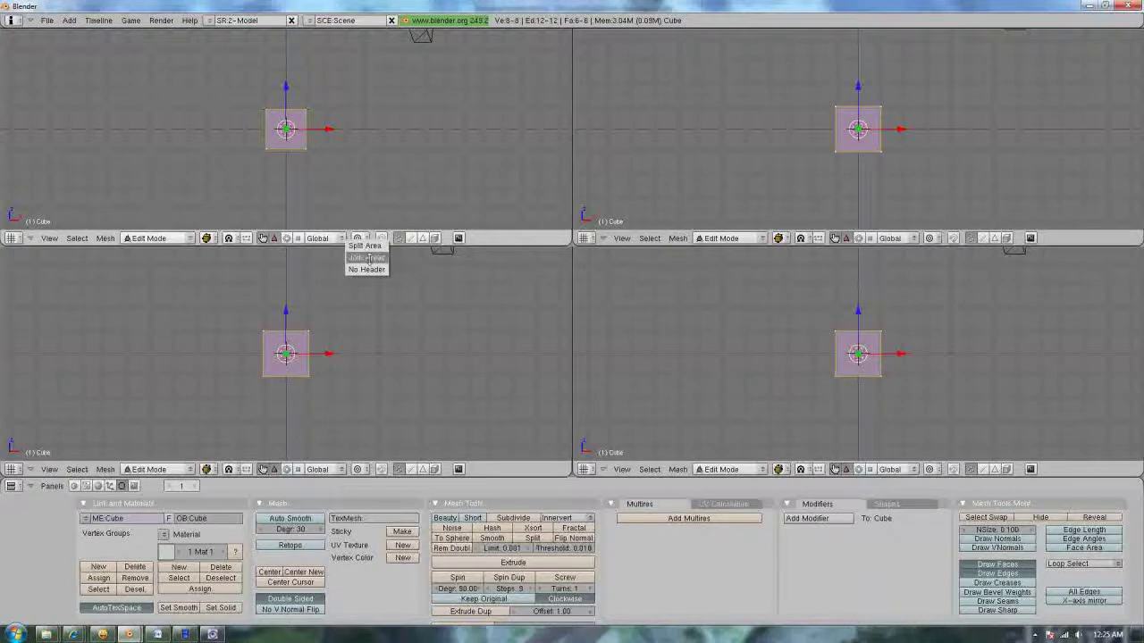
pyautogui.click(366, 257)
pyautogui.click(358, 204)
# Join the top-right and bottom-right views into one tall right view.
pyautogui.rightClick(795, 237)
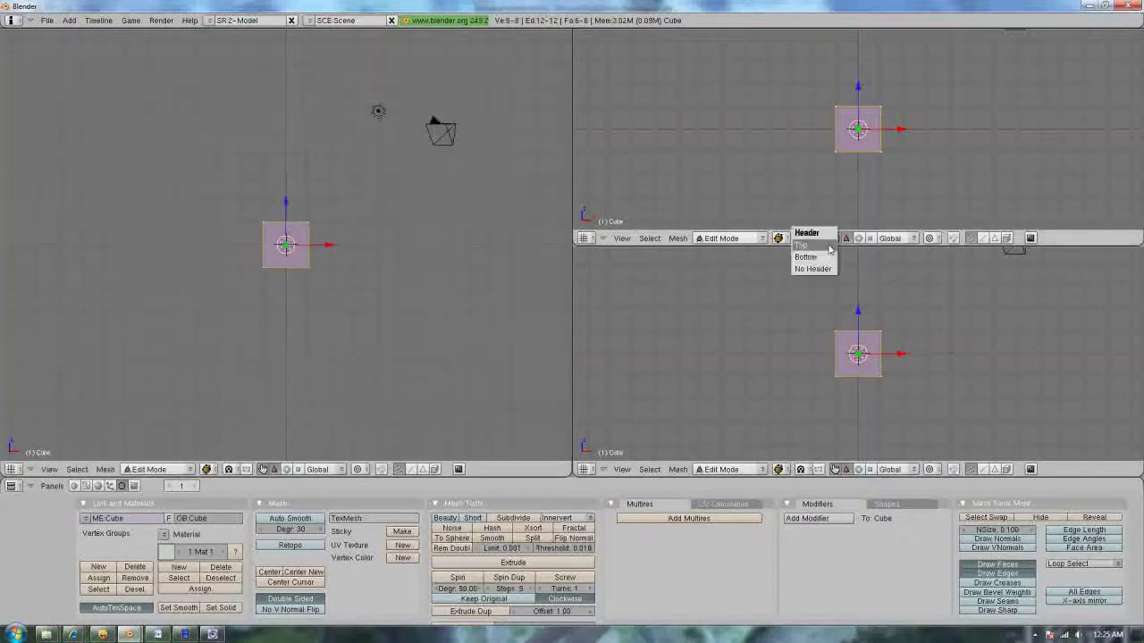
pyautogui.rightClick(858, 238)
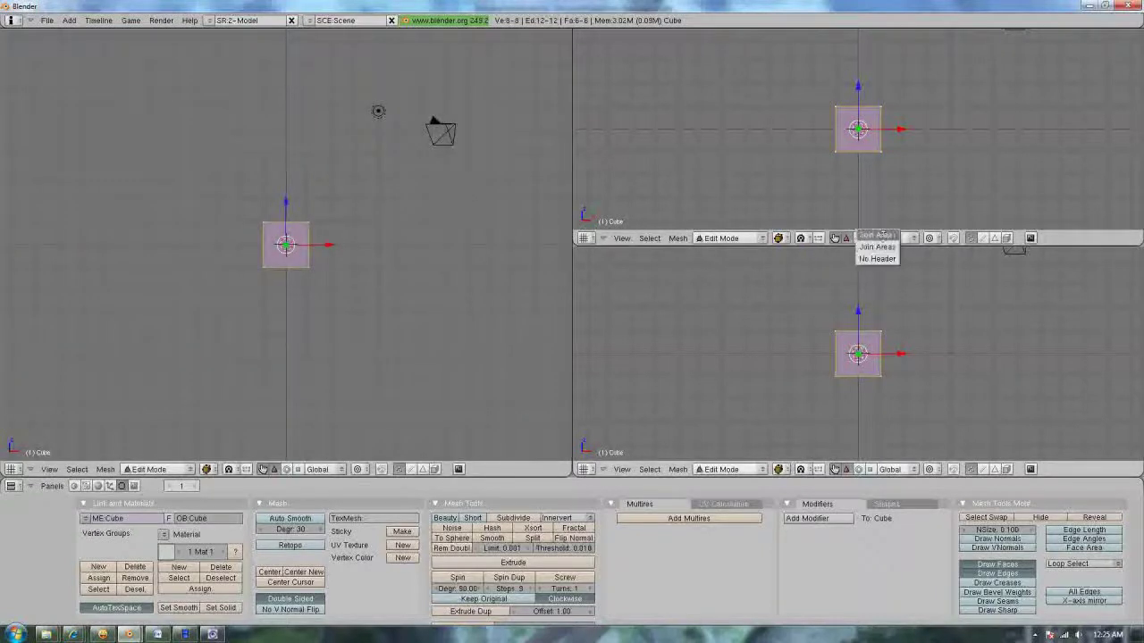
pyautogui.click(859, 248)
pyautogui.click(858, 340)
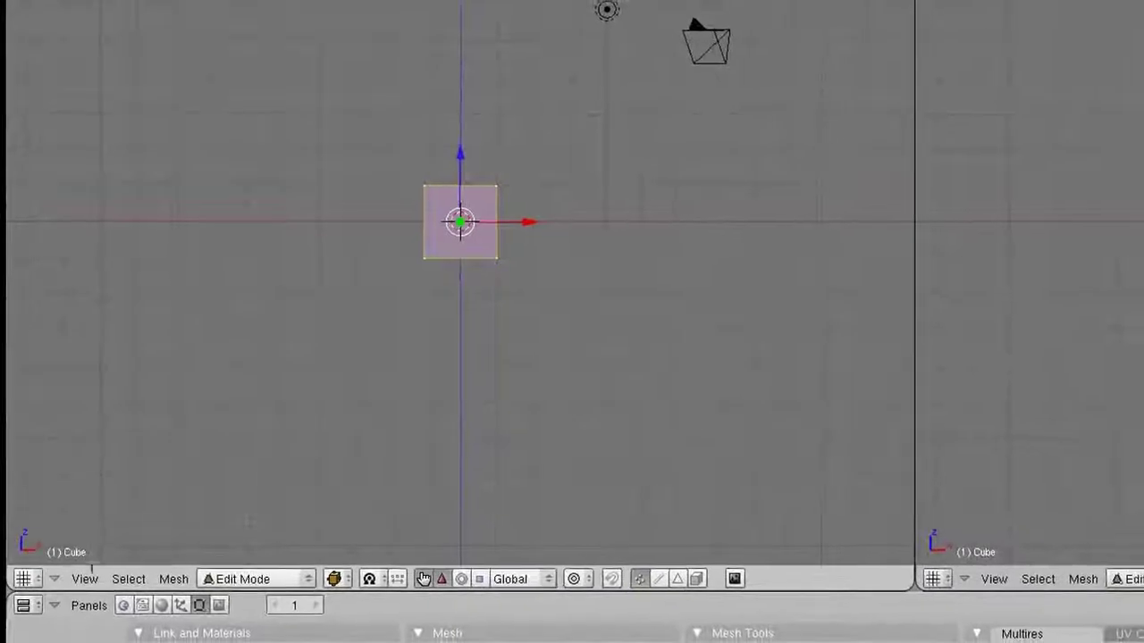
# Open the View menu in the left 3D view's header.
pyautogui.click(82, 573)
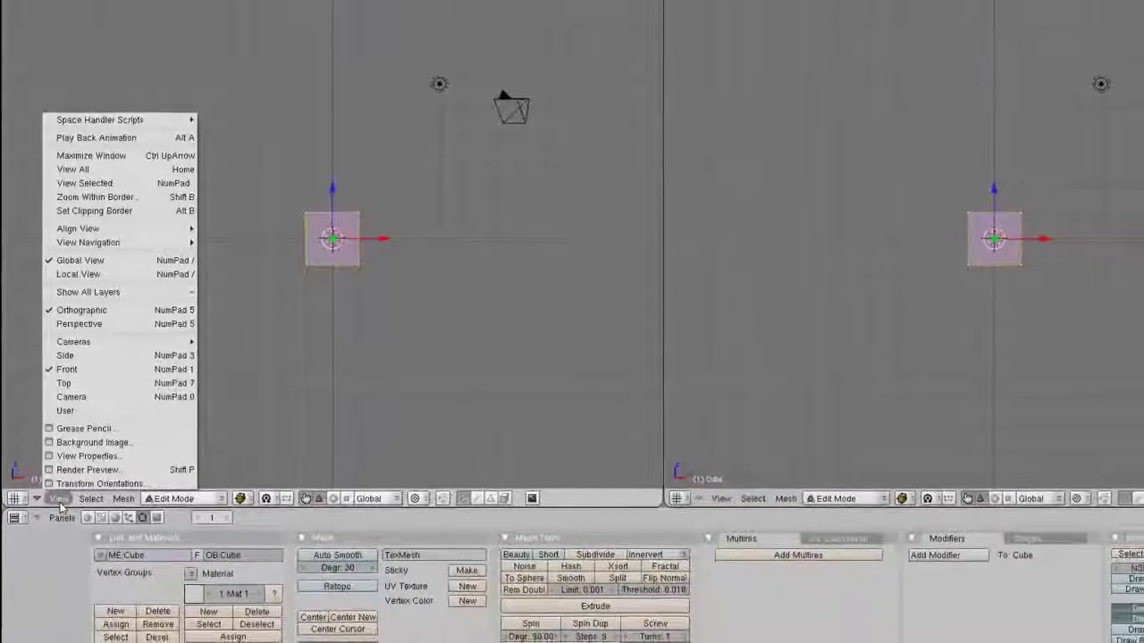
pyautogui.press('Escape')
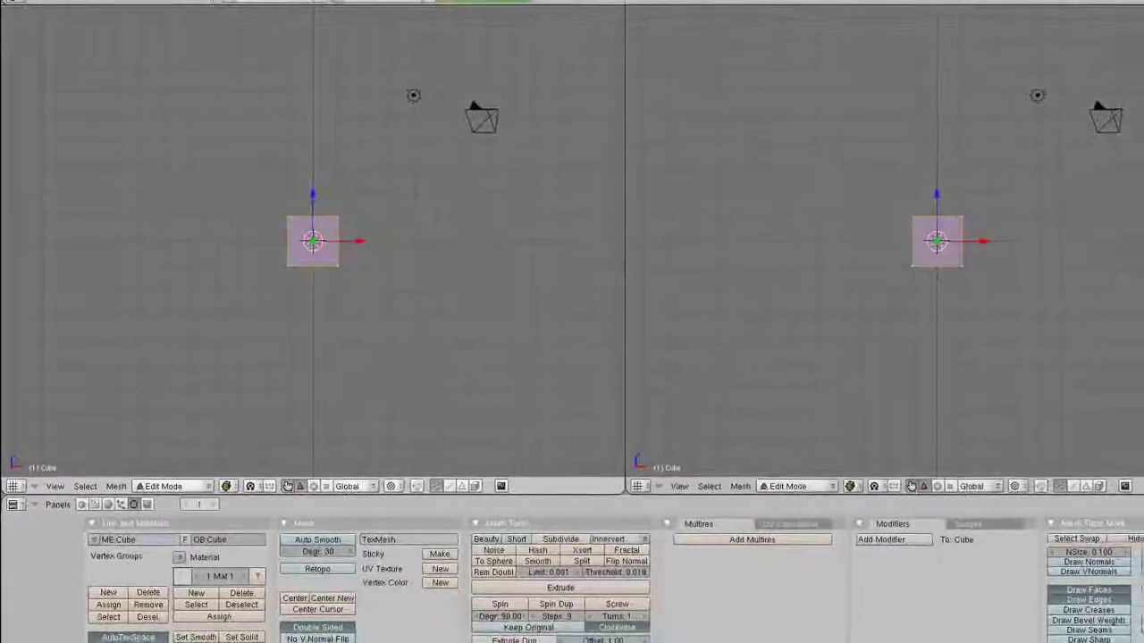
pyautogui.press('s')
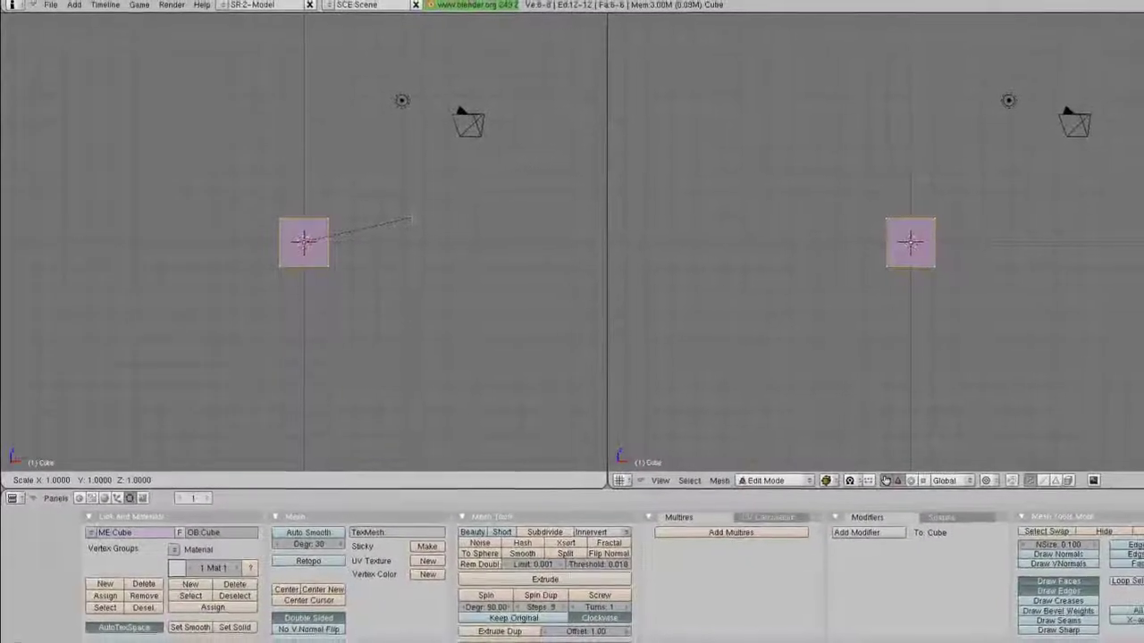
pyautogui.press('x')
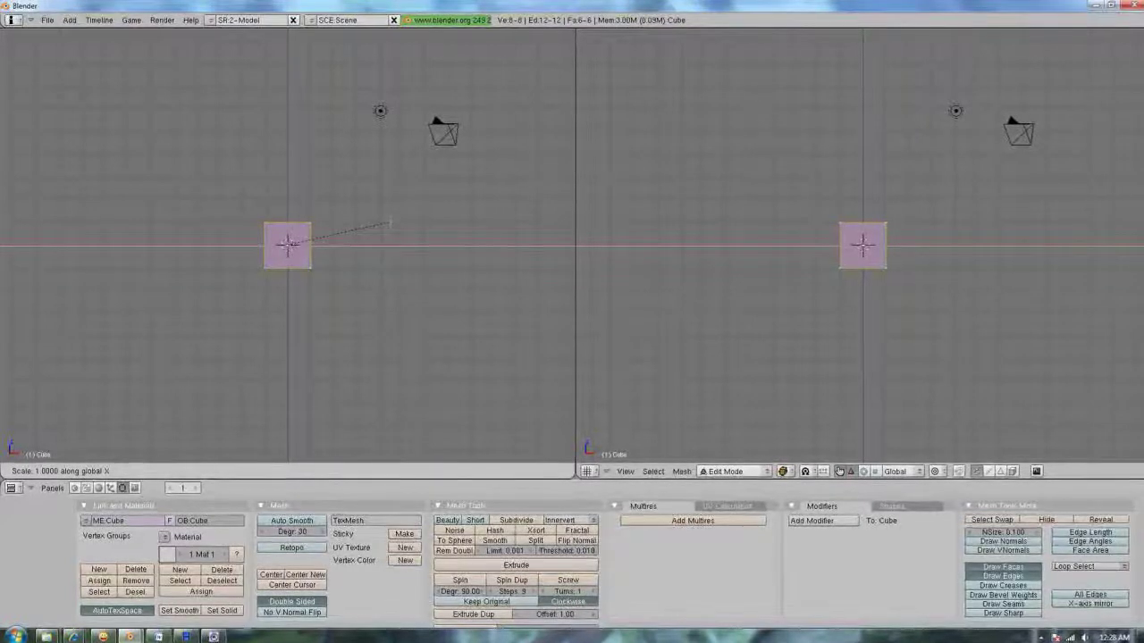
pyautogui.press('z')
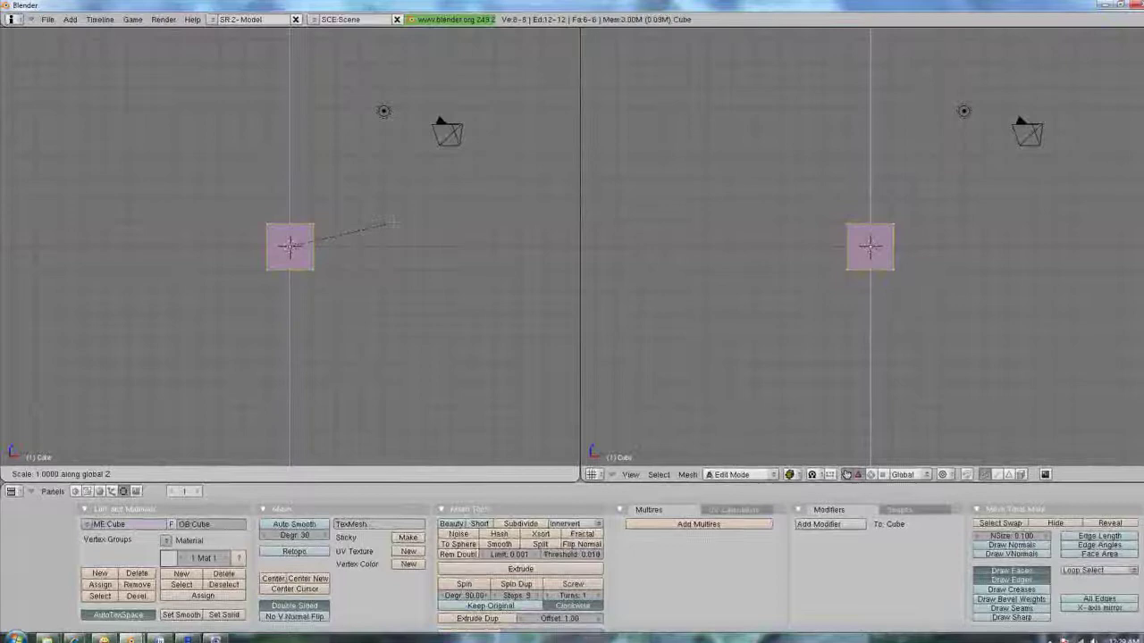
pyautogui.press('y')
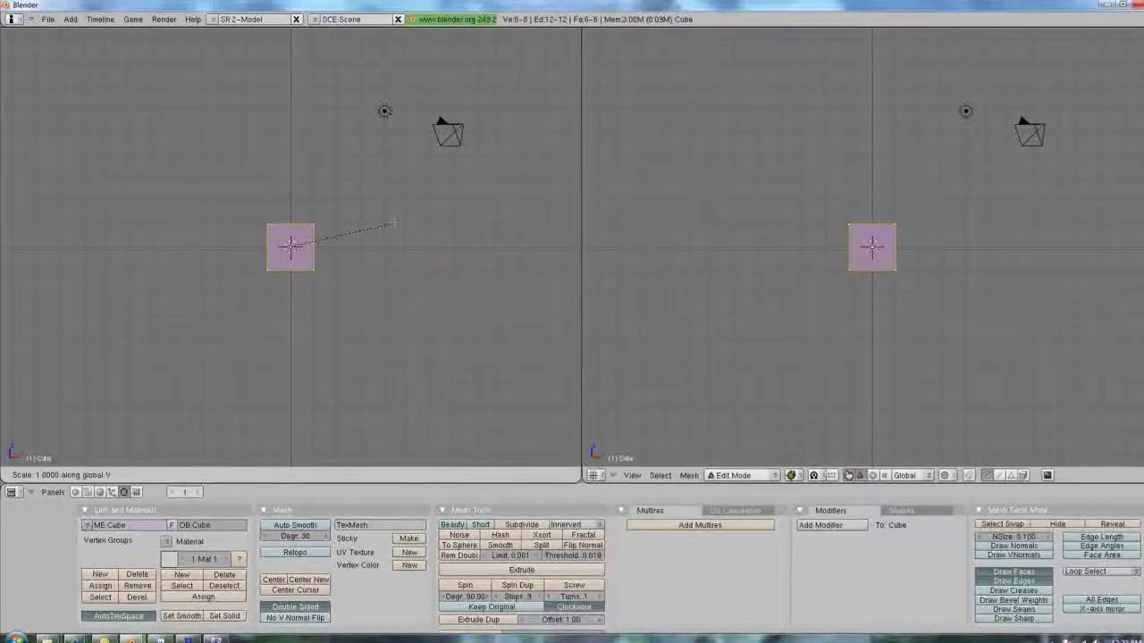
pyautogui.press('Escape')
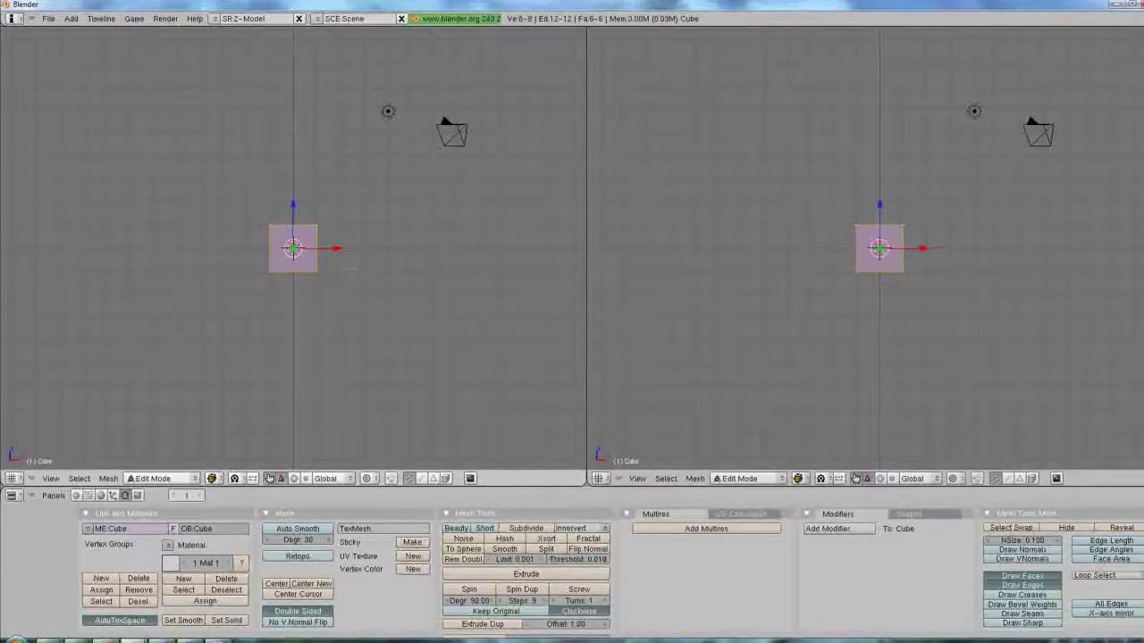
pyautogui.press('s')
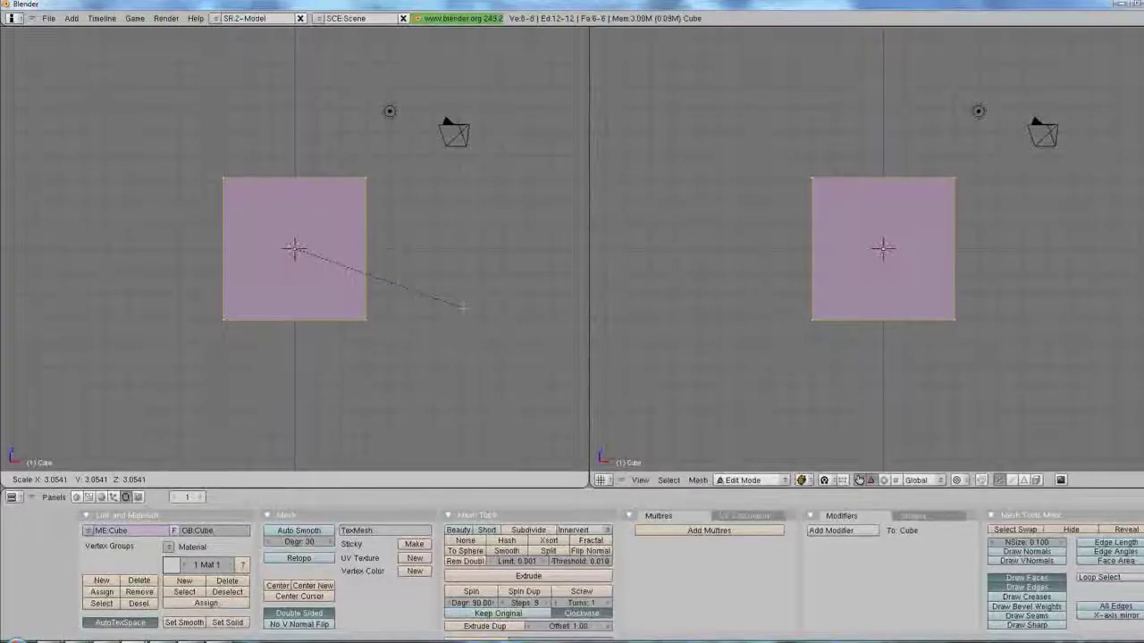
pyautogui.press('Escape')
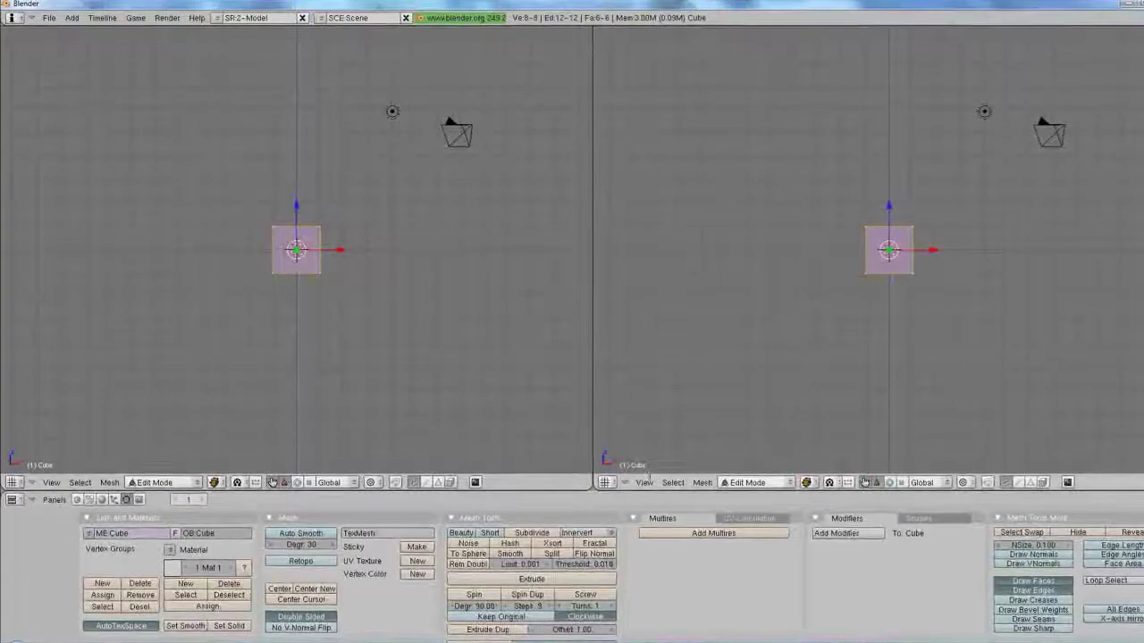
# Set the right viewport to Side view, then try and cancel a Y-axis scale.
pyautogui.click(644, 482)
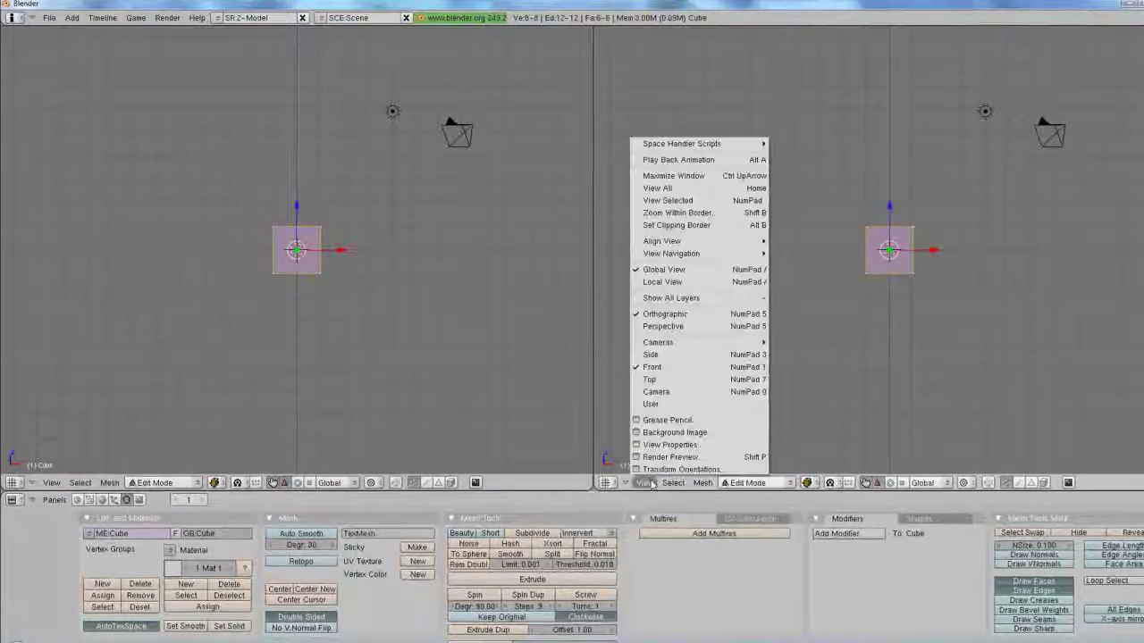
pyautogui.click(658, 356)
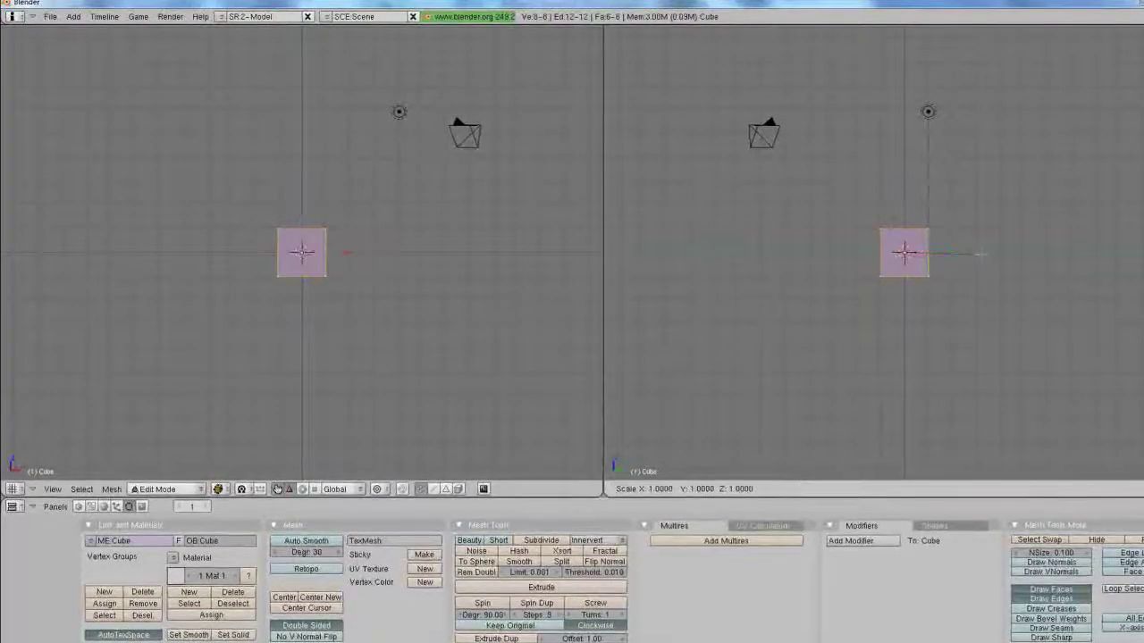
pyautogui.press('y')
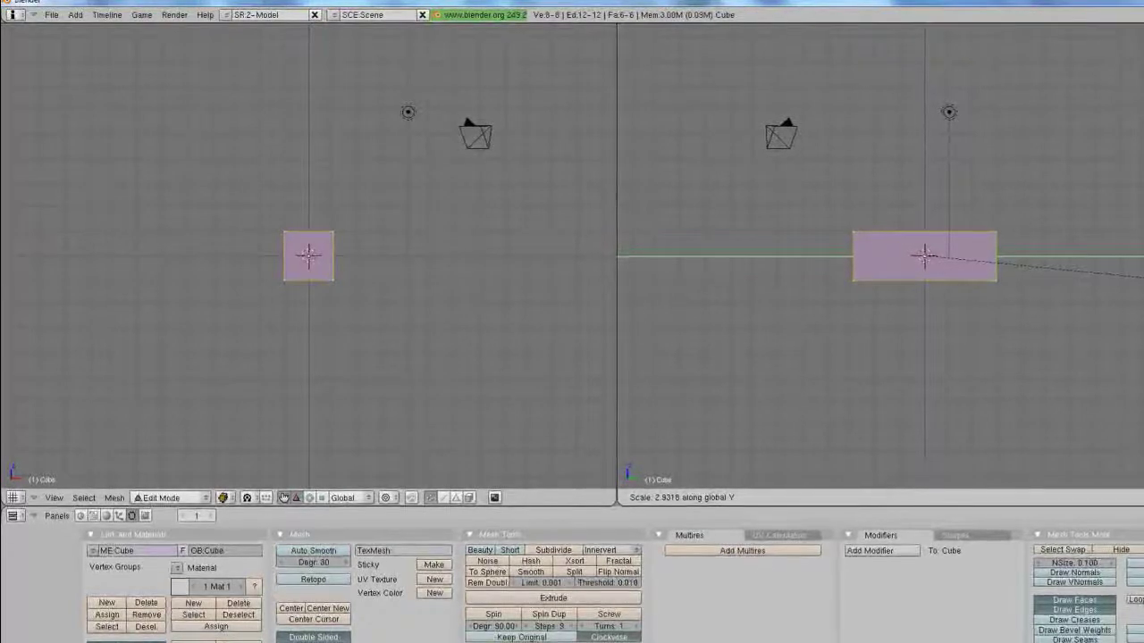
pyautogui.press('Escape')
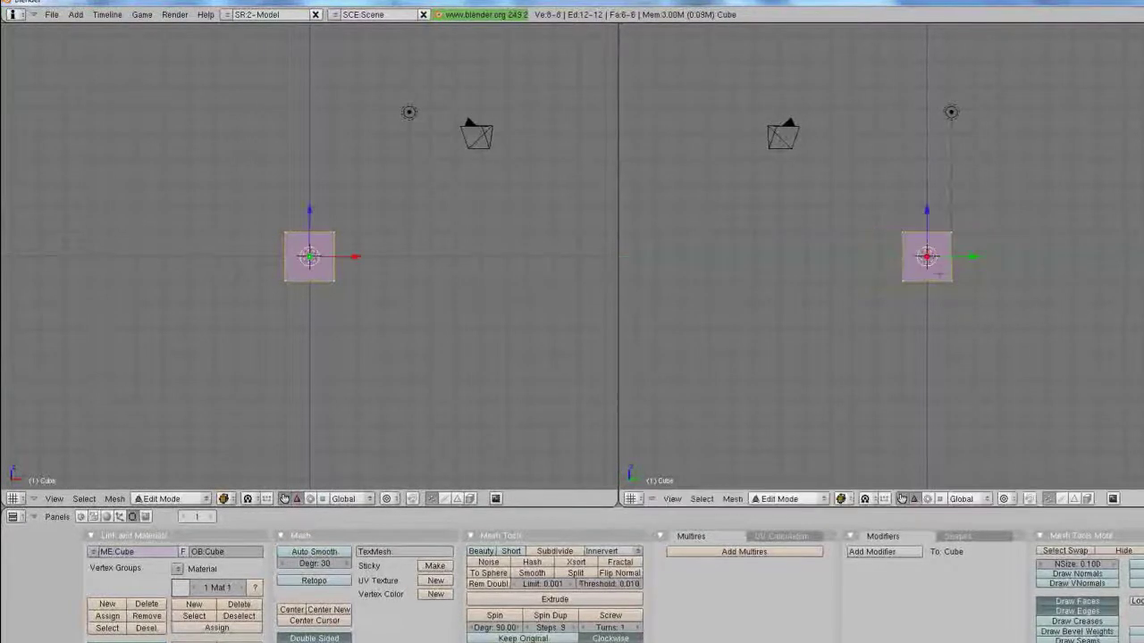
# Switch the left viewport to Top view, then back to Front view.
pyautogui.click(55, 500)
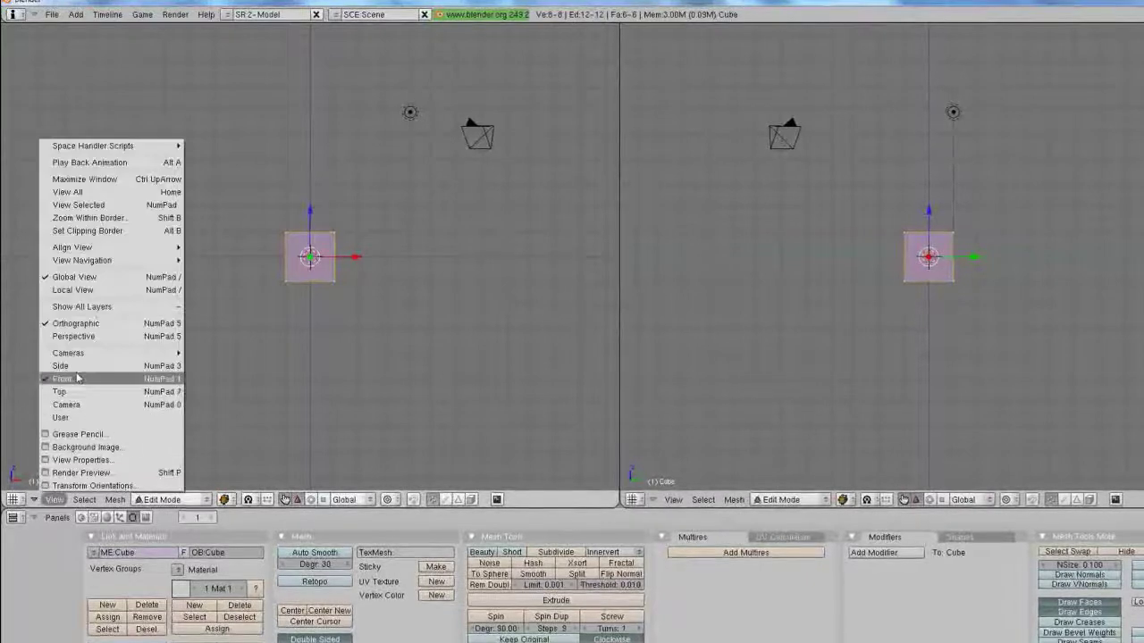
pyautogui.click(80, 376)
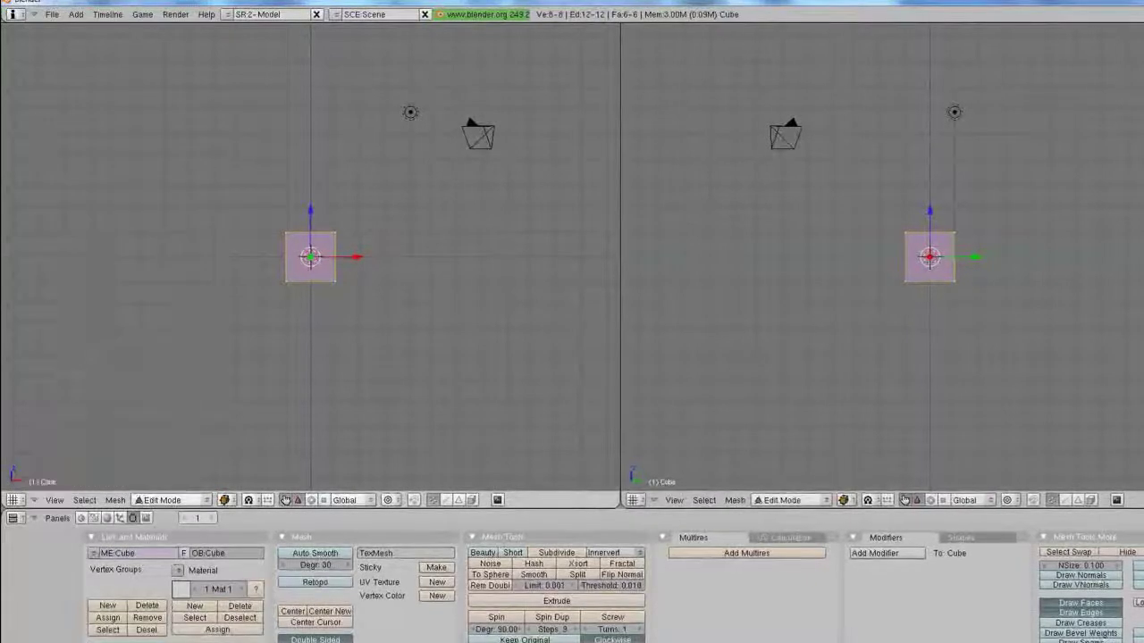
pyautogui.click(57, 502)
pyautogui.click(63, 388)
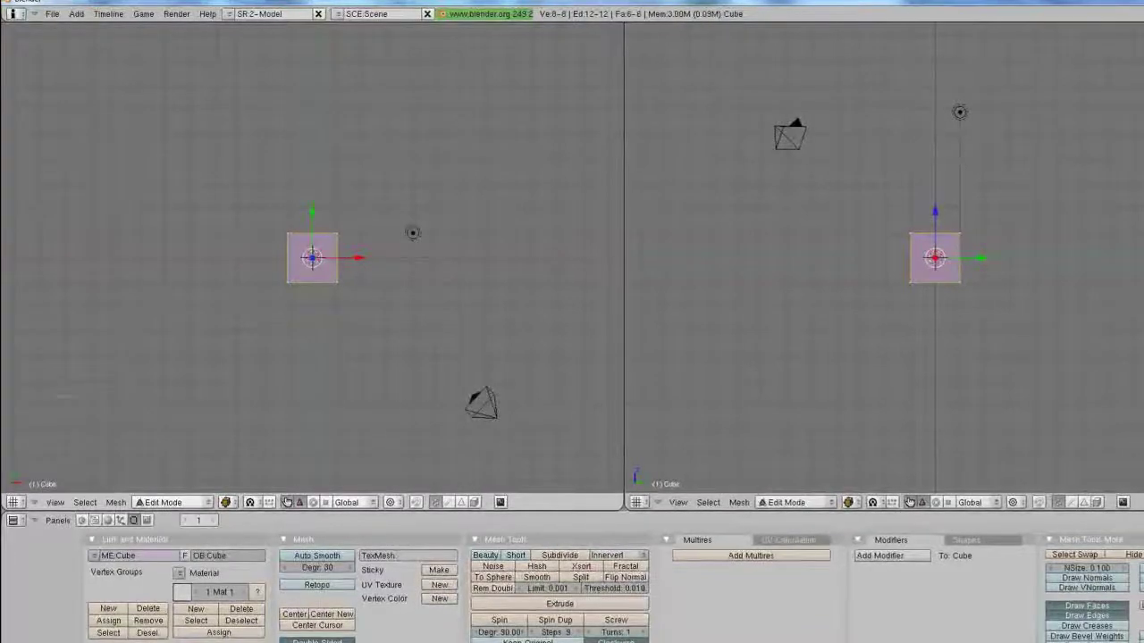
pyautogui.click(55, 502)
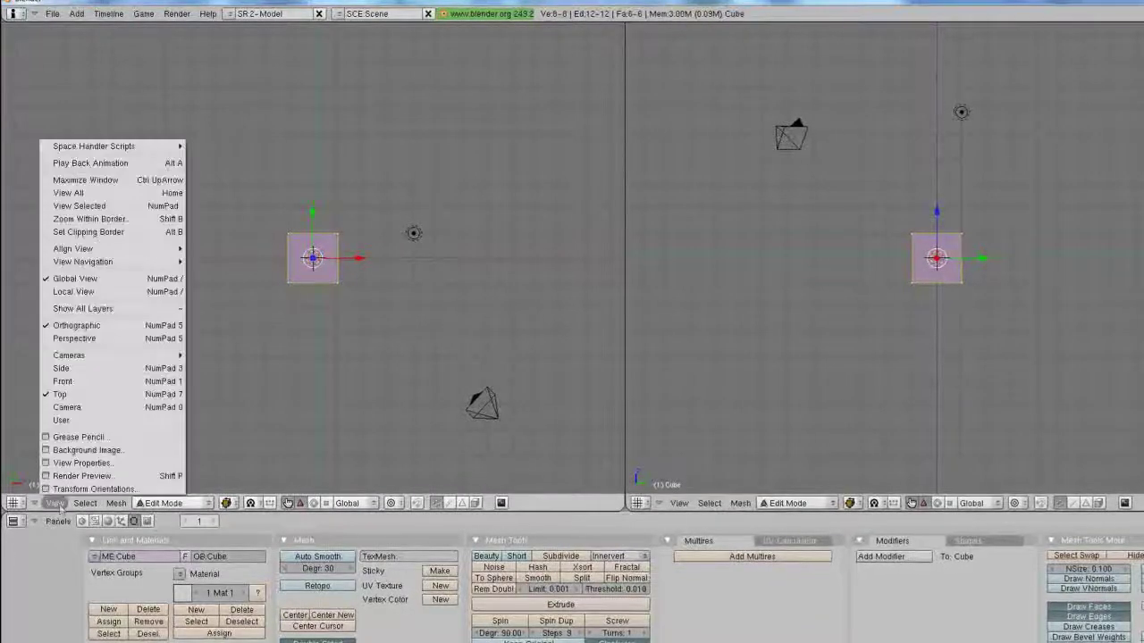
pyautogui.click(80, 375)
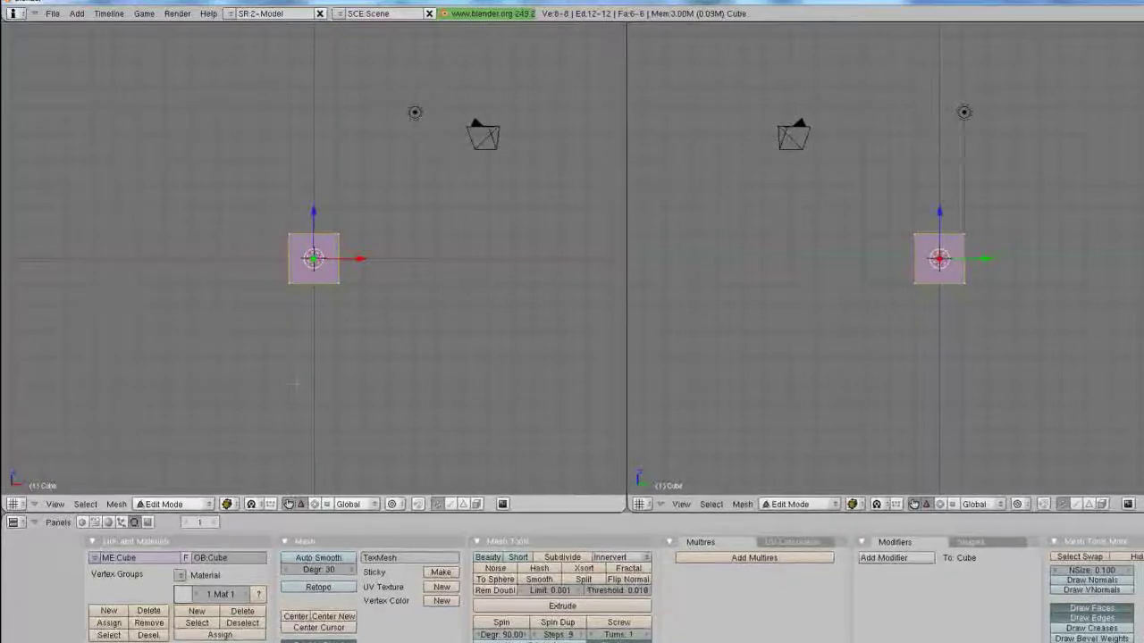
# Use NumPad 1, 3 and 7 to leave the right view in Side and left in Front.
pyautogui.press('KP_1')
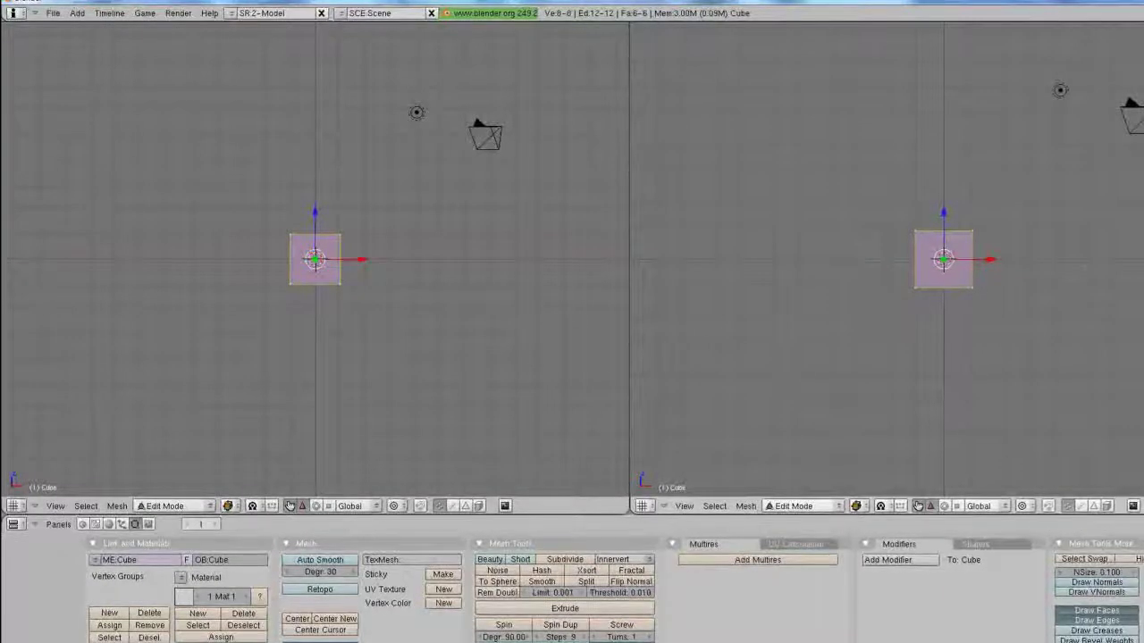
pyautogui.press('KP_3')
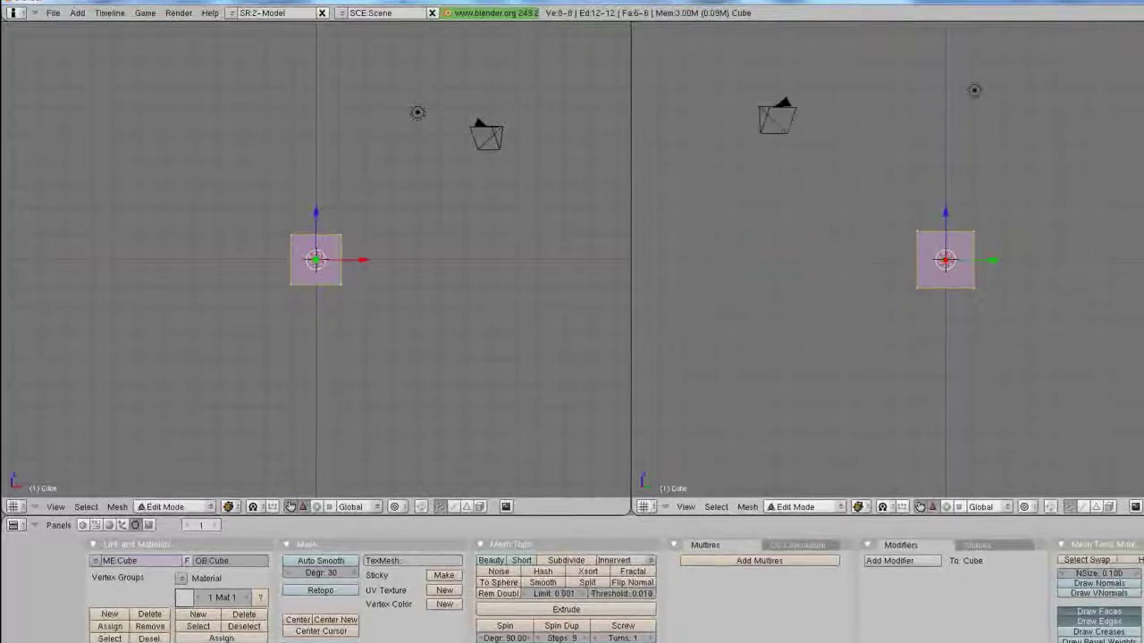
pyautogui.press('KP_1')
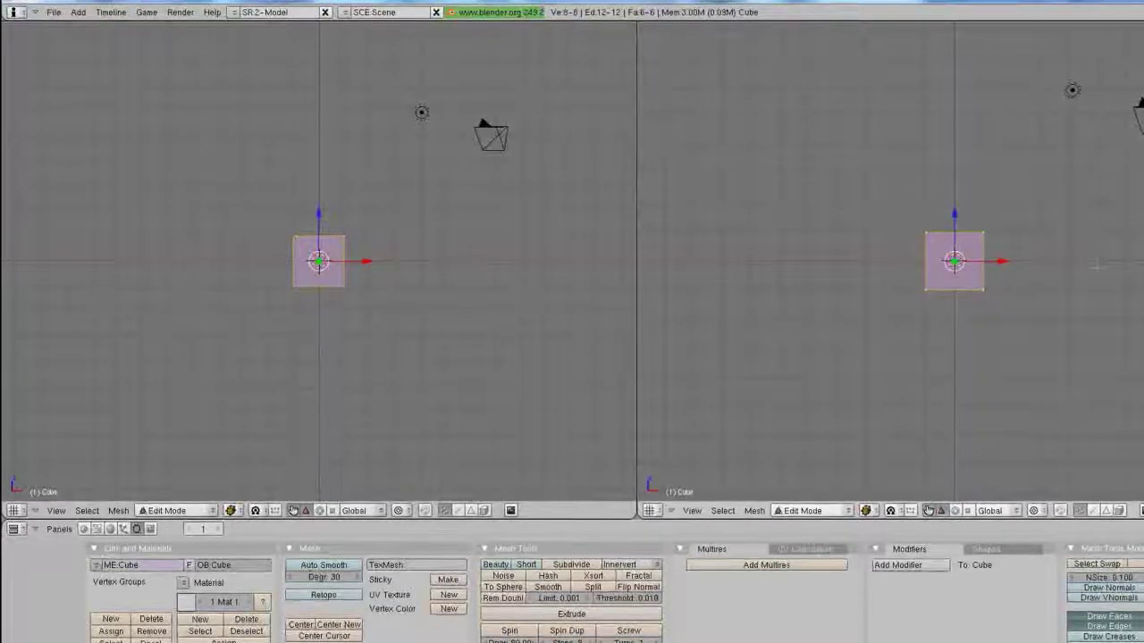
pyautogui.press('KP_3')
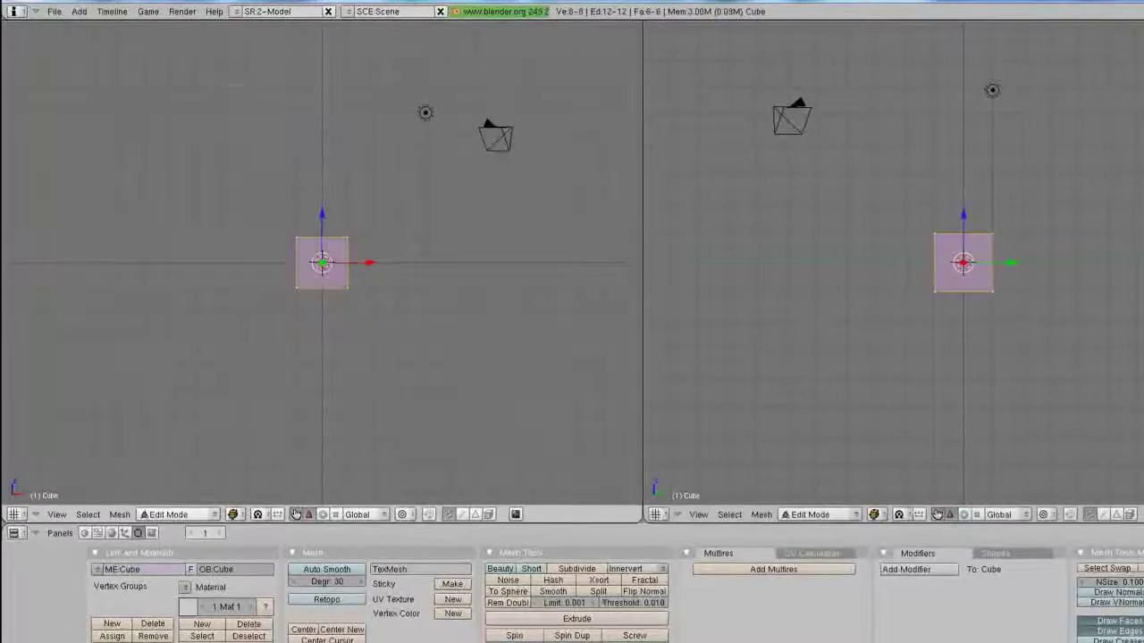
pyautogui.press('KP_3')
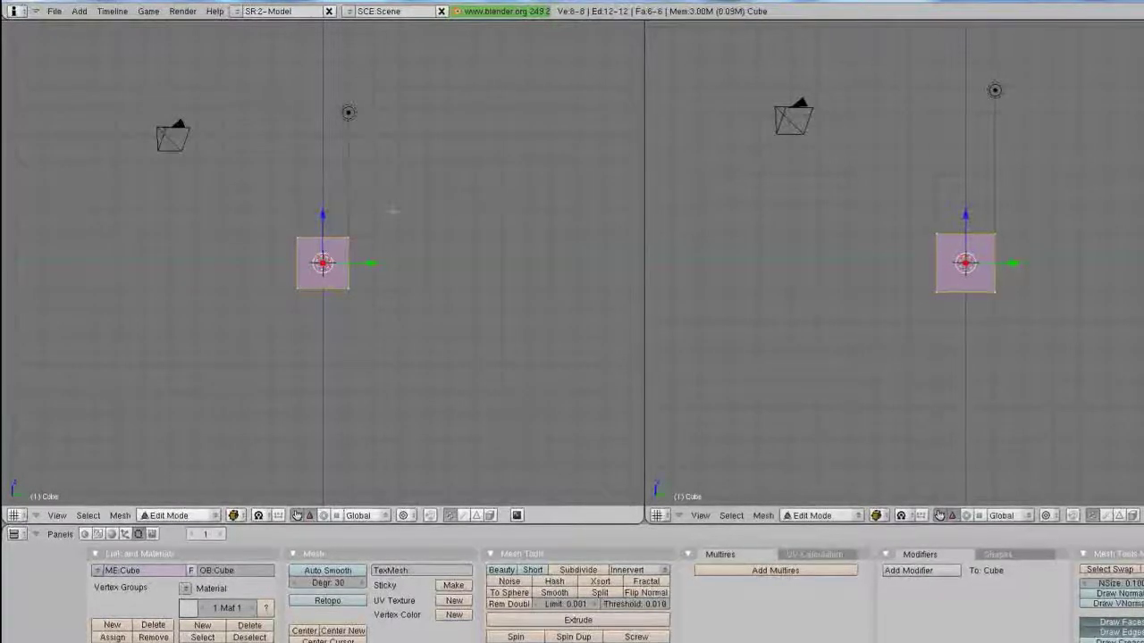
pyautogui.press('KP_7')
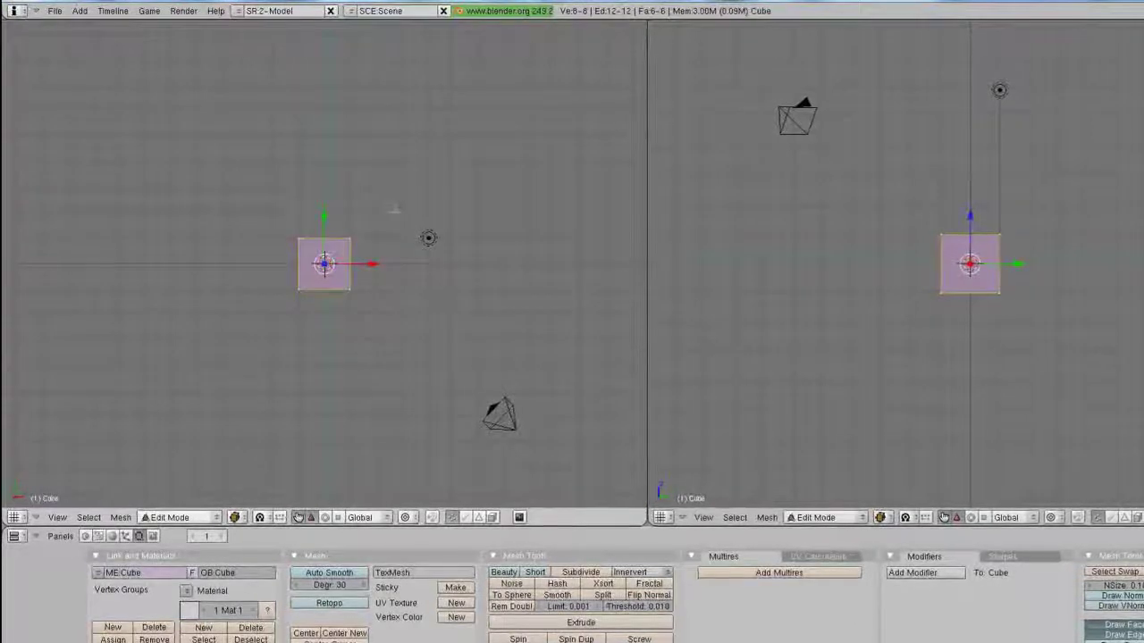
pyautogui.press('KP_1')
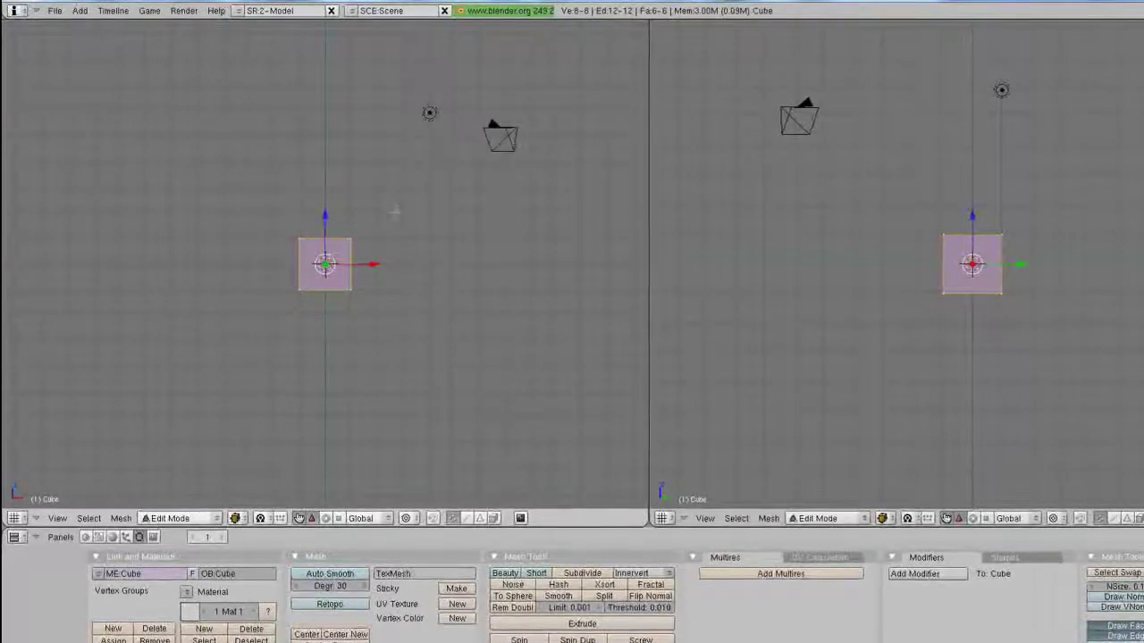
# Orbit the left view with NumPad 8, 6 and 2, then level it front-on again.
pyautogui.press('KP_8')
pyautogui.press('KP_8')
pyautogui.press('KP_8')
pyautogui.press('KP_8')
pyautogui.press('KP_8')
pyautogui.press('KP_8')
pyautogui.press('KP_8')
pyautogui.press('KP_8')
pyautogui.press('KP_8')
pyautogui.press('KP_8')
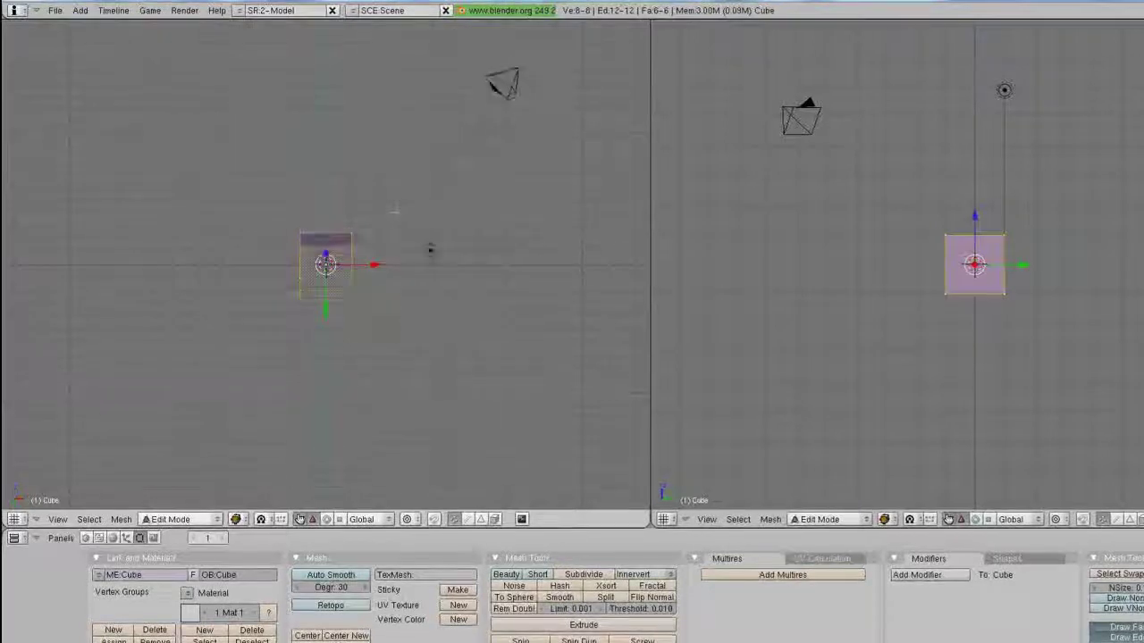
pyautogui.press('KP_8')
pyautogui.press('KP_8')
pyautogui.press('KP_8')
pyautogui.press('KP_8')
pyautogui.press('KP_8')
pyautogui.press('KP_8')
pyautogui.press('KP_8')
pyautogui.press('KP_8')
pyautogui.press('KP_8')
pyautogui.press('KP_8')
pyautogui.press('KP_8')
pyautogui.press('KP_8')
pyautogui.press('KP_8')
pyautogui.press('KP_8')
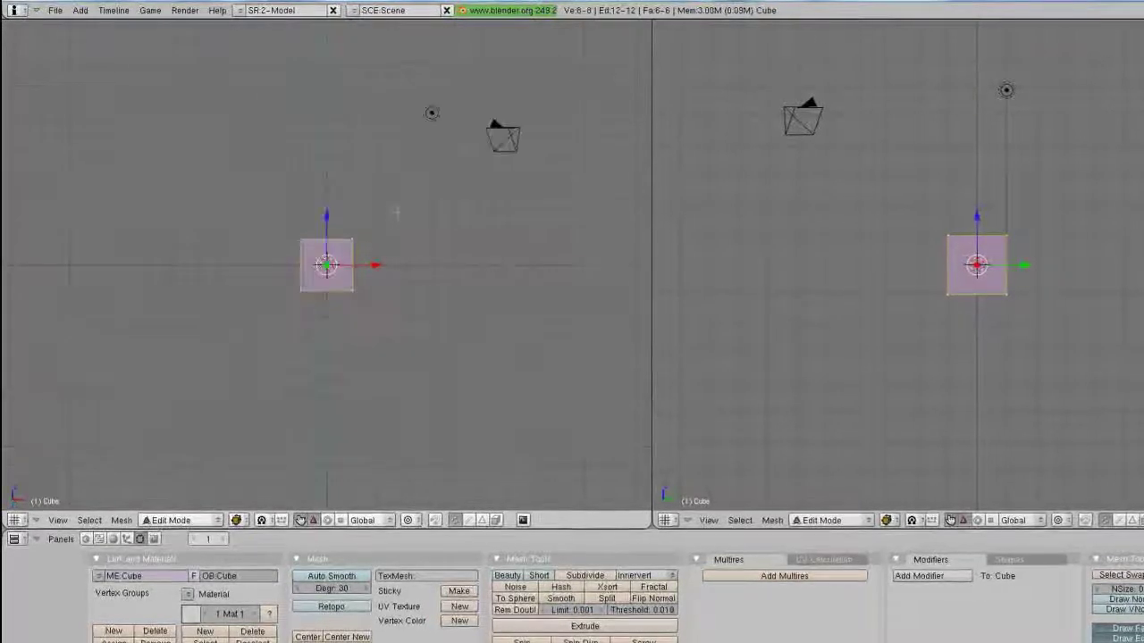
pyautogui.press('KP_6')
pyautogui.press('KP_6')
pyautogui.press('KP_6')
pyautogui.press('KP_6')
pyautogui.press('KP_6')
pyautogui.press('KP_6')
pyautogui.press('KP_6')
pyautogui.press('KP_6')
pyautogui.press('KP_6')
pyautogui.press('KP_6')
pyautogui.press('KP_6')
pyautogui.press('KP_6')
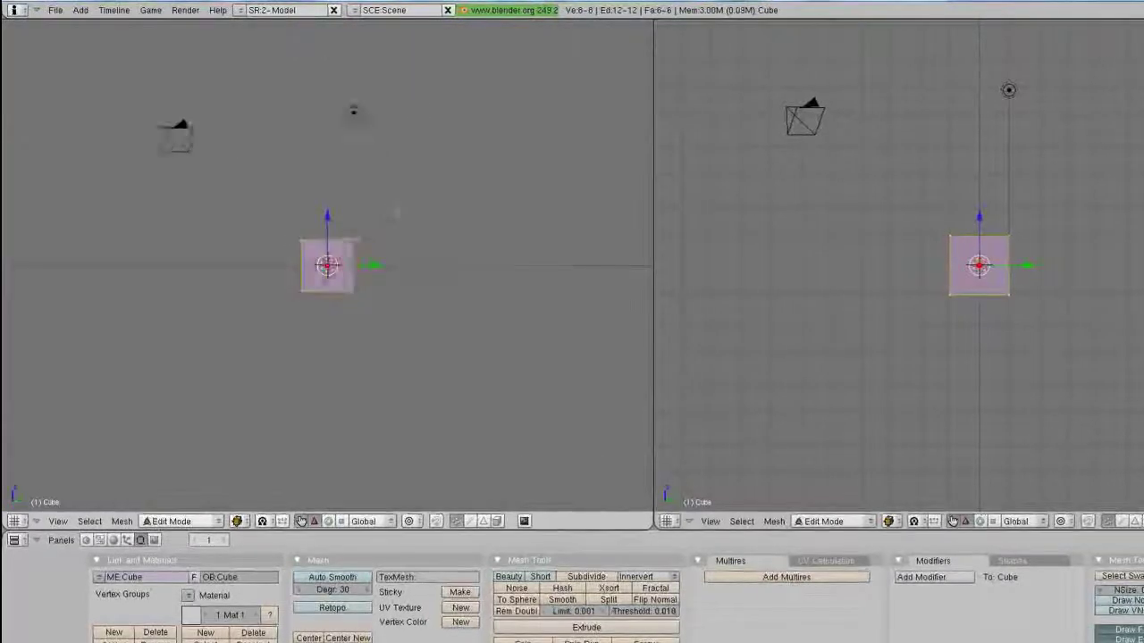
pyautogui.press('KP_6')
pyautogui.press('KP_6')
pyautogui.press('KP_6')
pyautogui.press('KP_6')
pyautogui.press('KP_6')
pyautogui.press('KP_6')
pyautogui.press('KP_6')
pyautogui.press('KP_6')
pyautogui.press('KP_6')
pyautogui.press('KP_6')
pyautogui.press('KP_6')
pyautogui.press('KP_6')
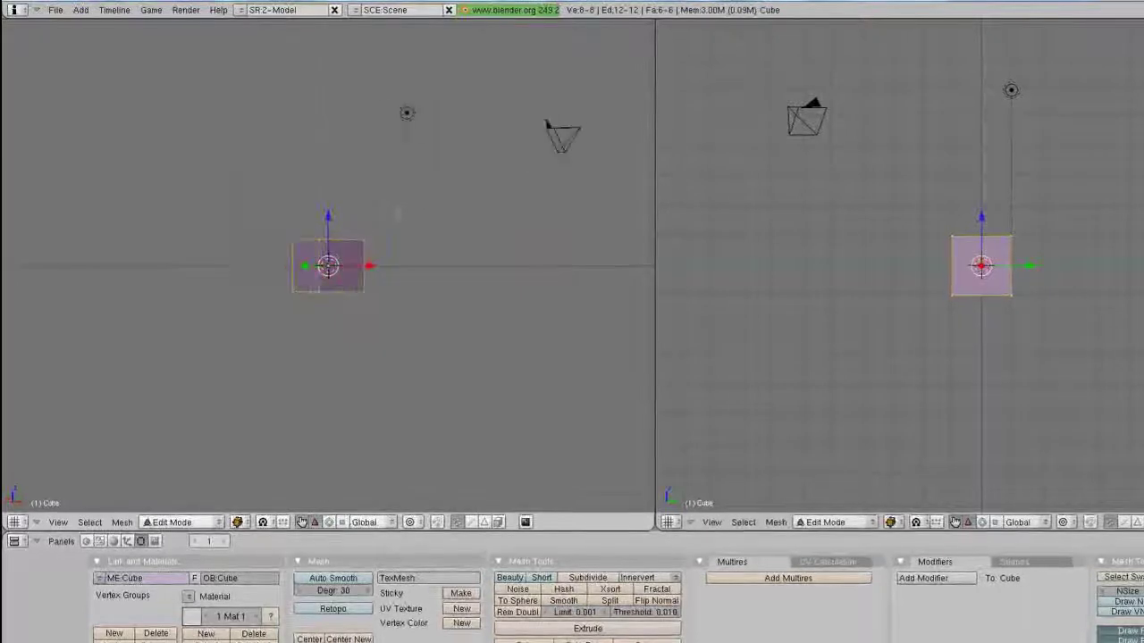
pyautogui.press('KP_8')
pyautogui.press('KP_8')
pyautogui.press('KP_8')
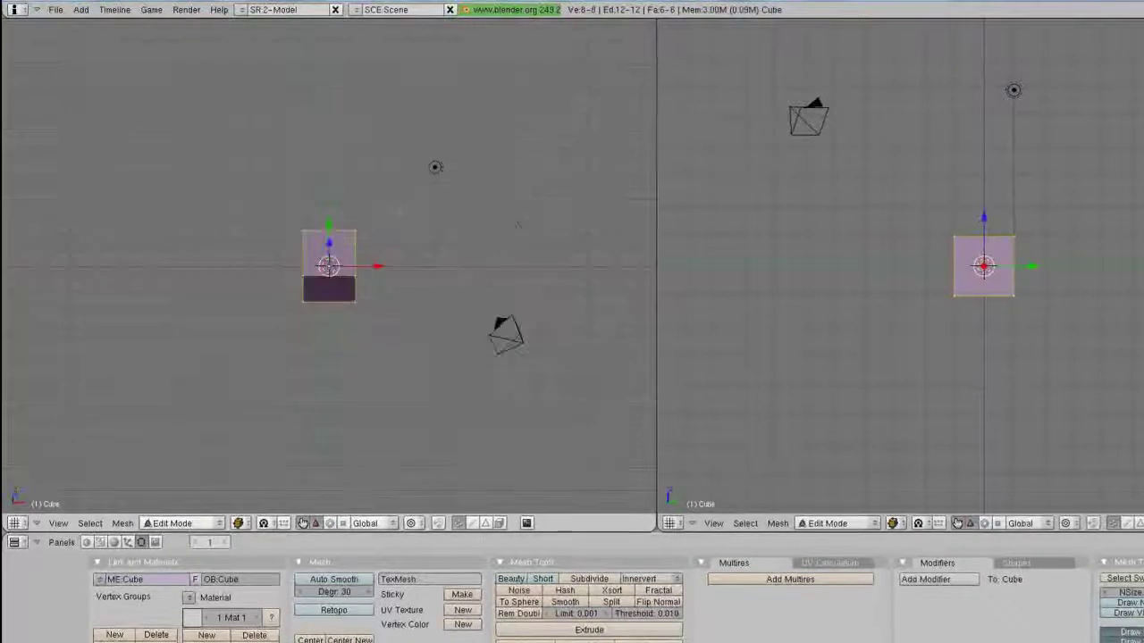
pyautogui.press('KP_2')
pyautogui.press('KP_2')
pyautogui.press('KP_2')
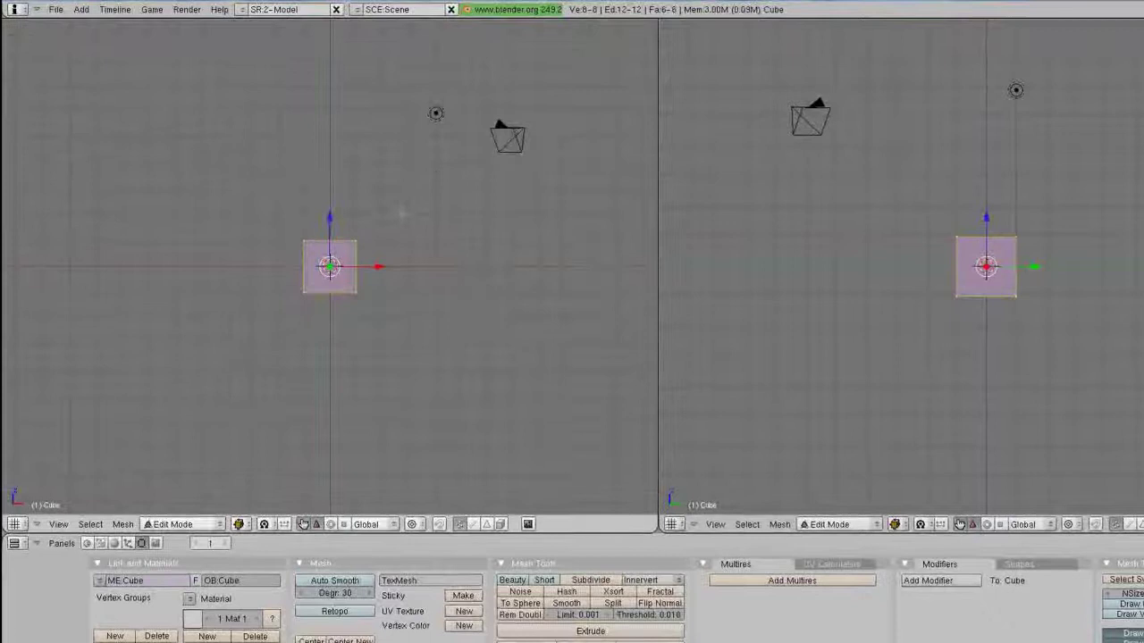
# Toggle projection with NumPad 5, orbit to see camera and lamp, then return to Front and zoom.
pyautogui.press('KP_5')
pyautogui.press('KP_6')
pyautogui.press('KP_6')
pyautogui.press('KP_8')
pyautogui.press('KP_8')
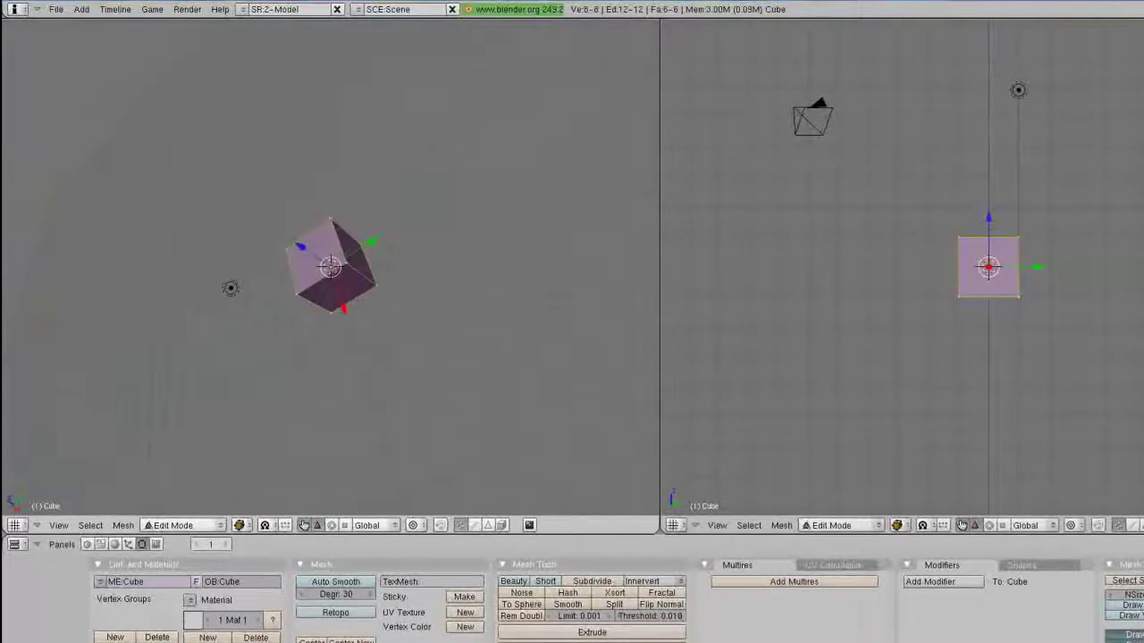
pyautogui.press('KP_8')
pyautogui.press('KP_3')
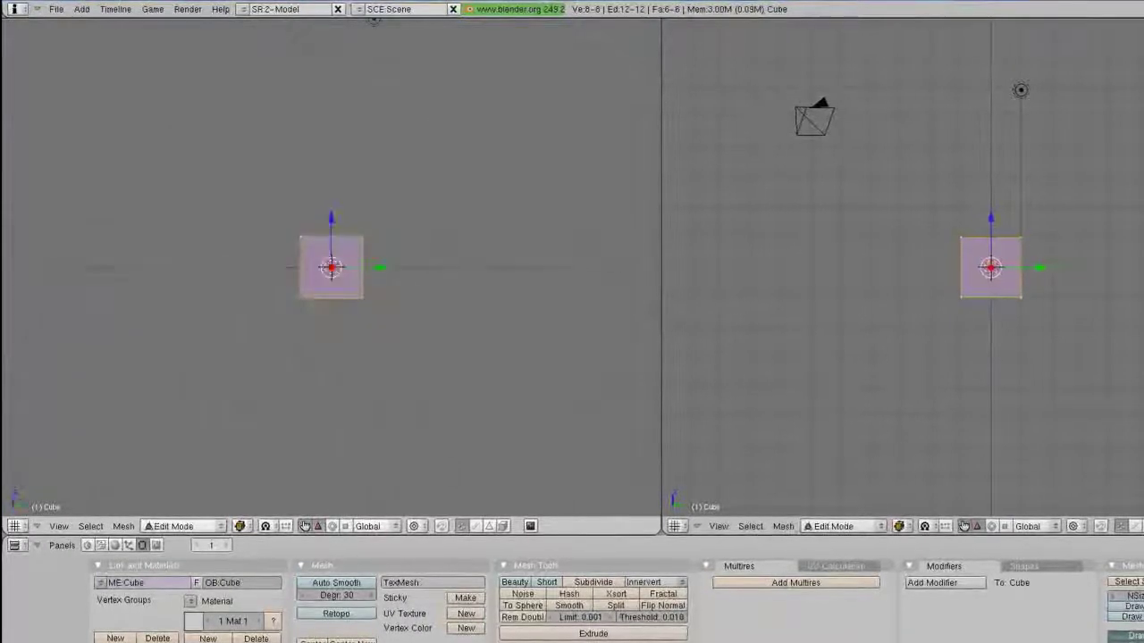
pyautogui.press('KP_6')
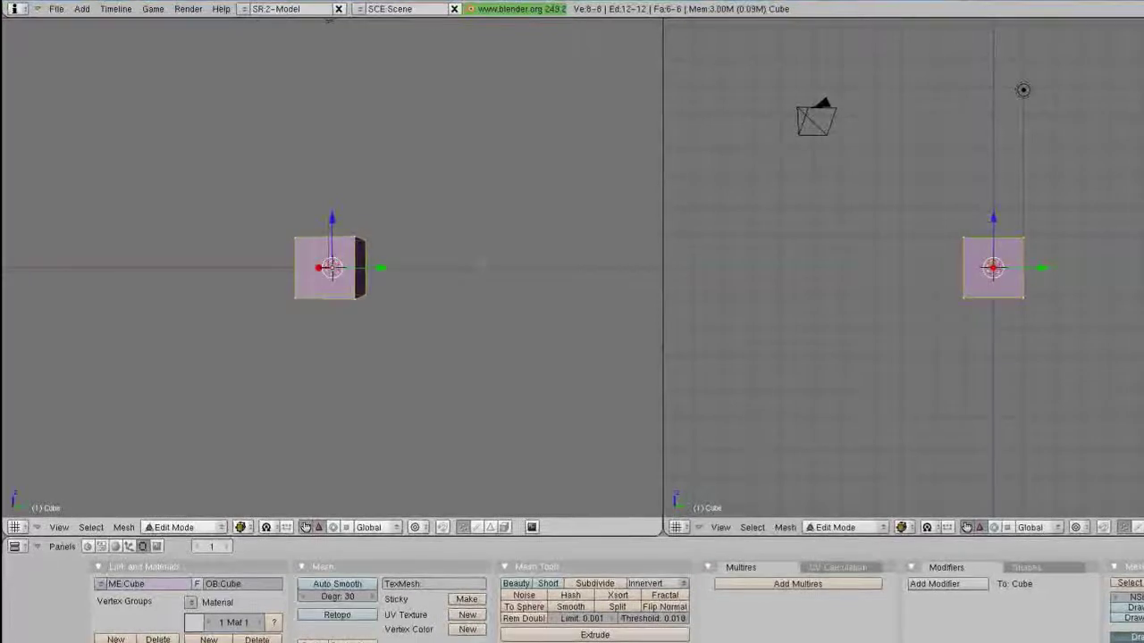
pyautogui.press('KP_6')
pyautogui.press('KP_6')
pyautogui.press('KP_8')
pyautogui.press('KP_8')
pyautogui.press('KP_8')
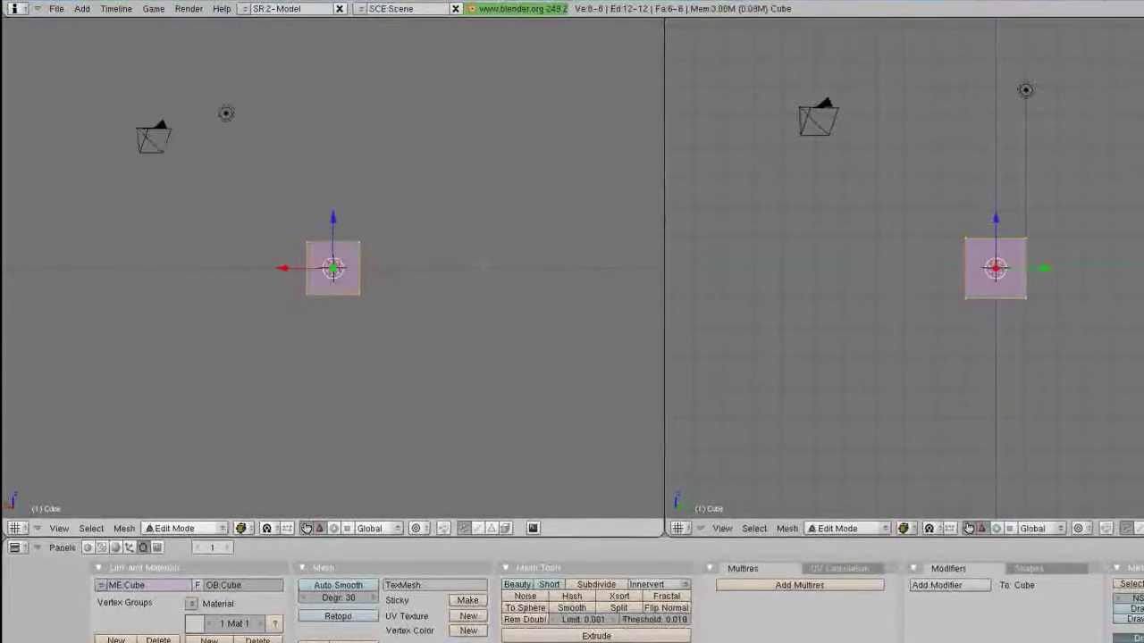
pyautogui.press('KP_6')
pyautogui.press('KP_1')
pyautogui.press('KP_Add')
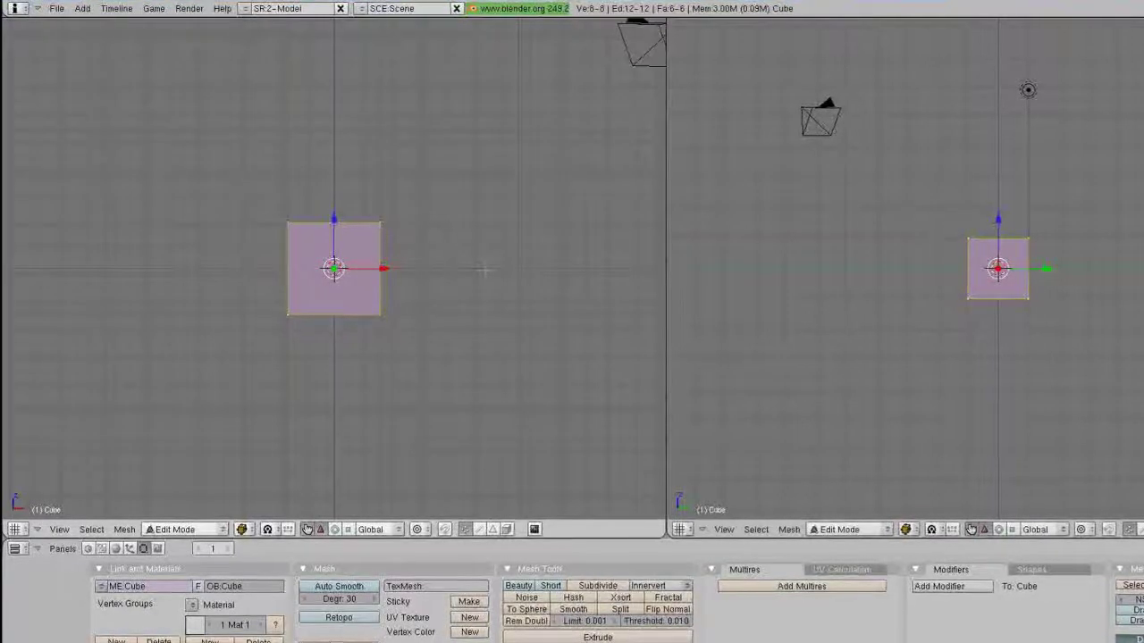
pyautogui.press('KP_Subtract')
pyautogui.press('KP_Subtract')
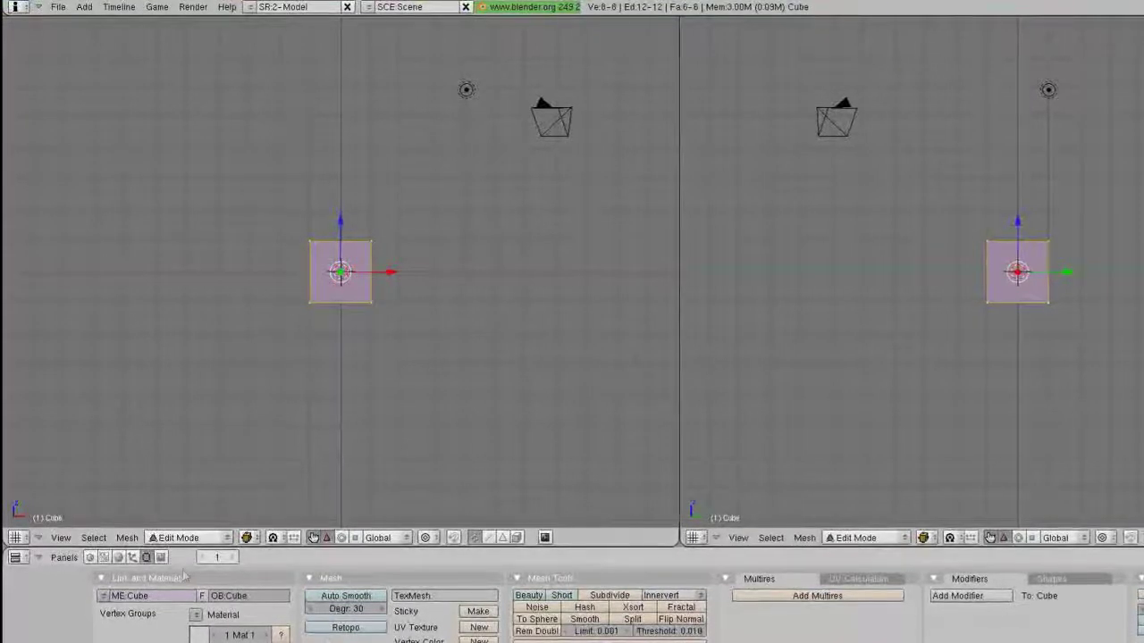
# Open the View menu in the left viewport's header.
pyautogui.click(83, 538)
pyautogui.moveTo(63, 539)
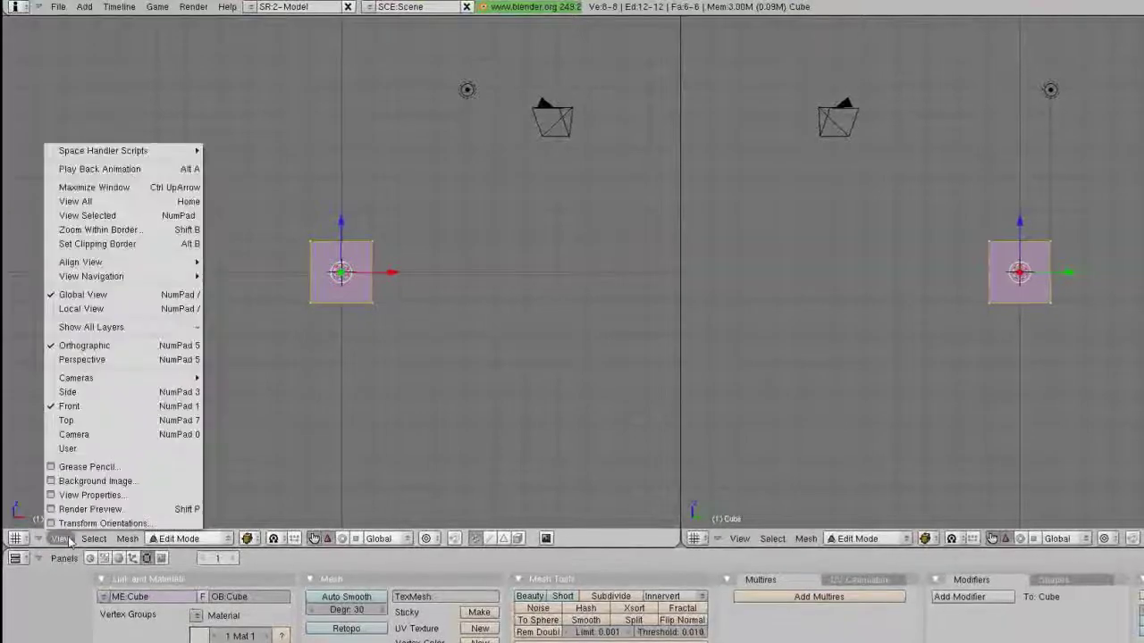
# Enable Use Background Image in the Background Image panel and browse for an image.
pyautogui.click(122, 492)
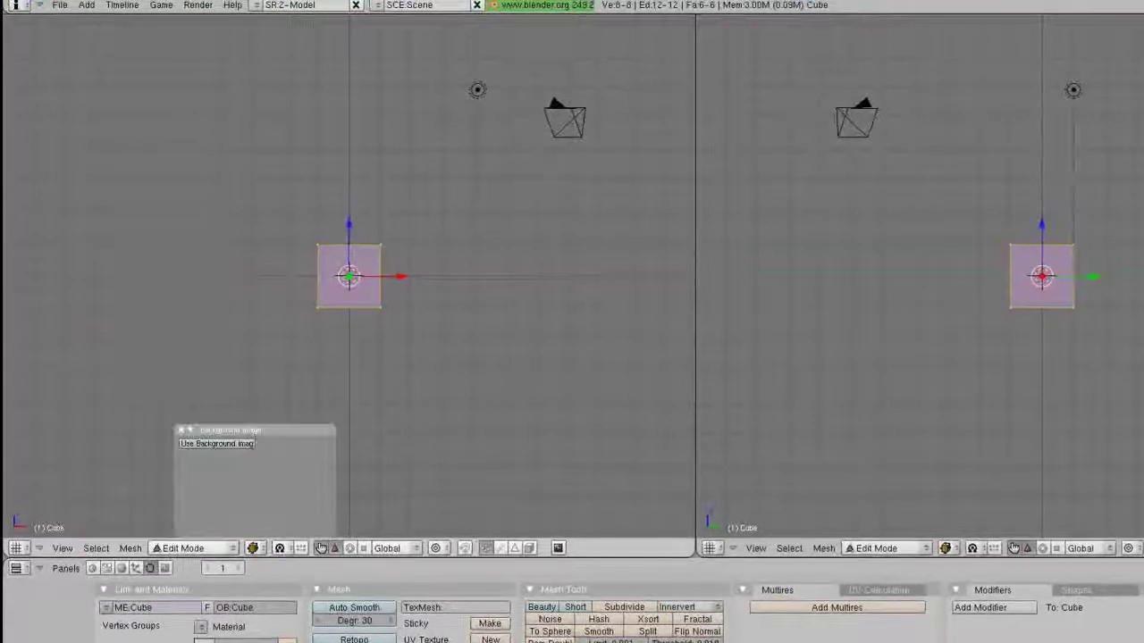
pyautogui.moveTo(252, 431); pyautogui.dragTo(511, 349)
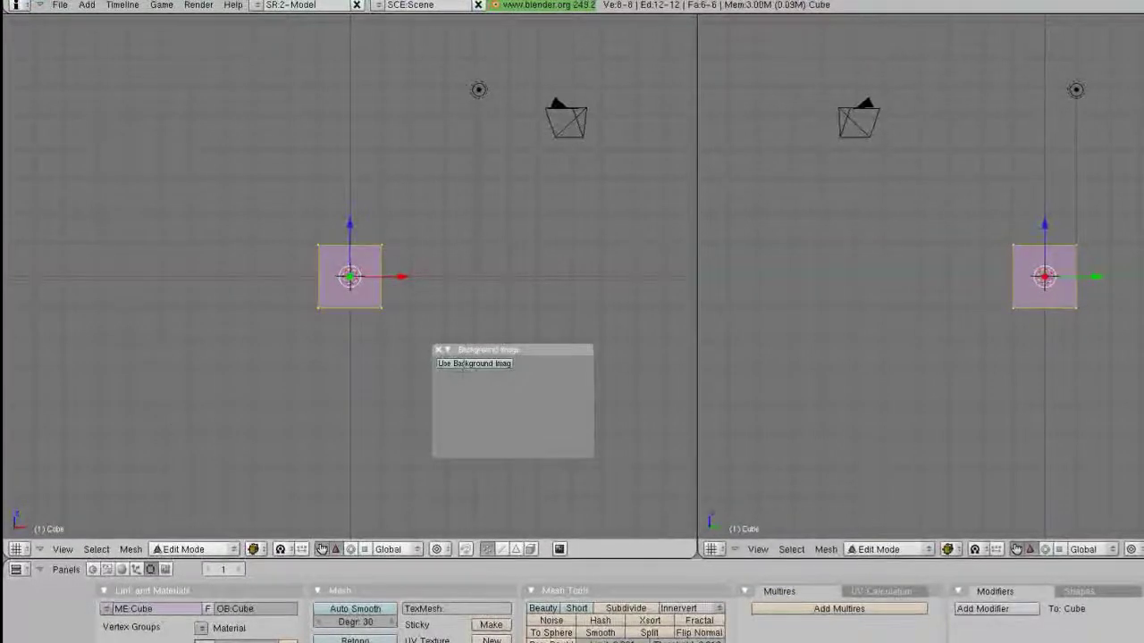
pyautogui.click(464, 363)
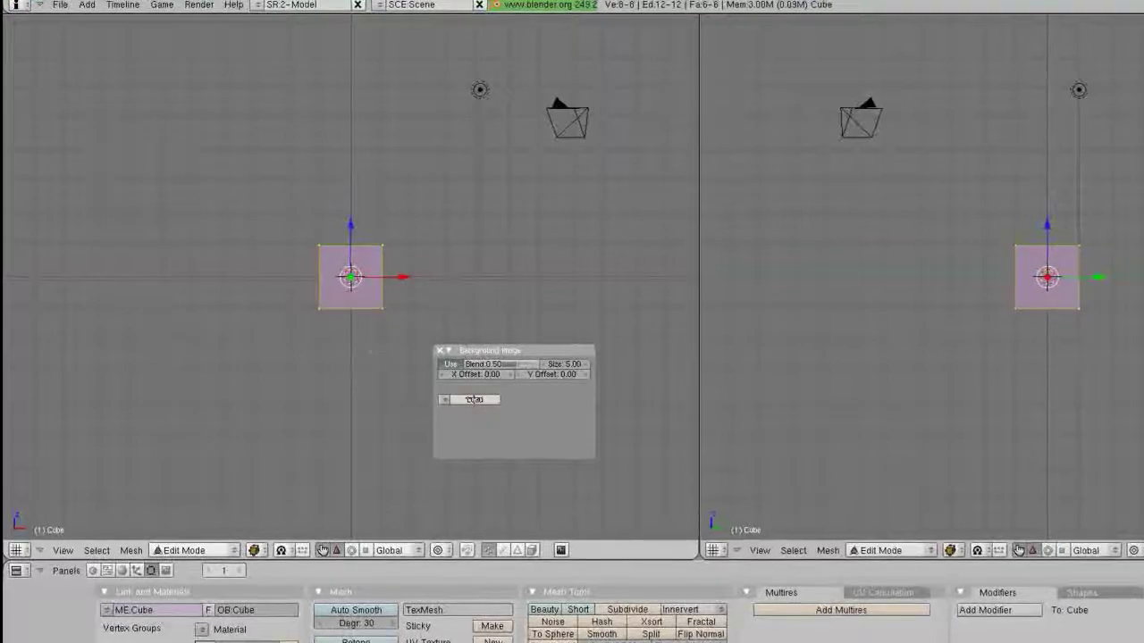
pyautogui.click(474, 399)
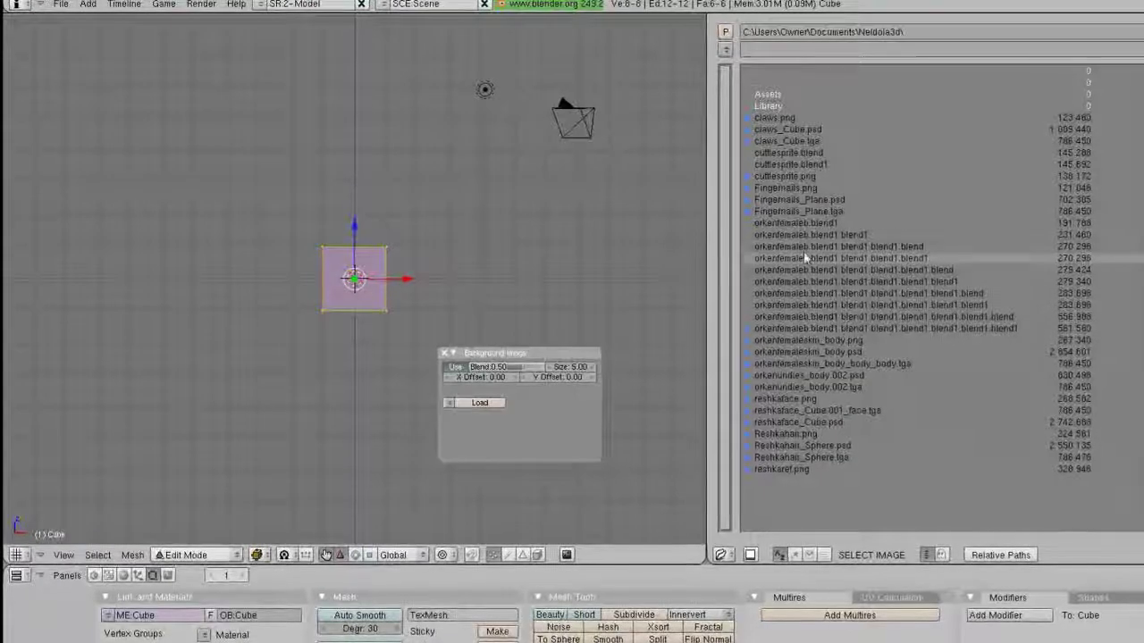
# Load cuttlesprite.png as the front view's background and scroll to inspect the sketch.
pyautogui.click(793, 178)
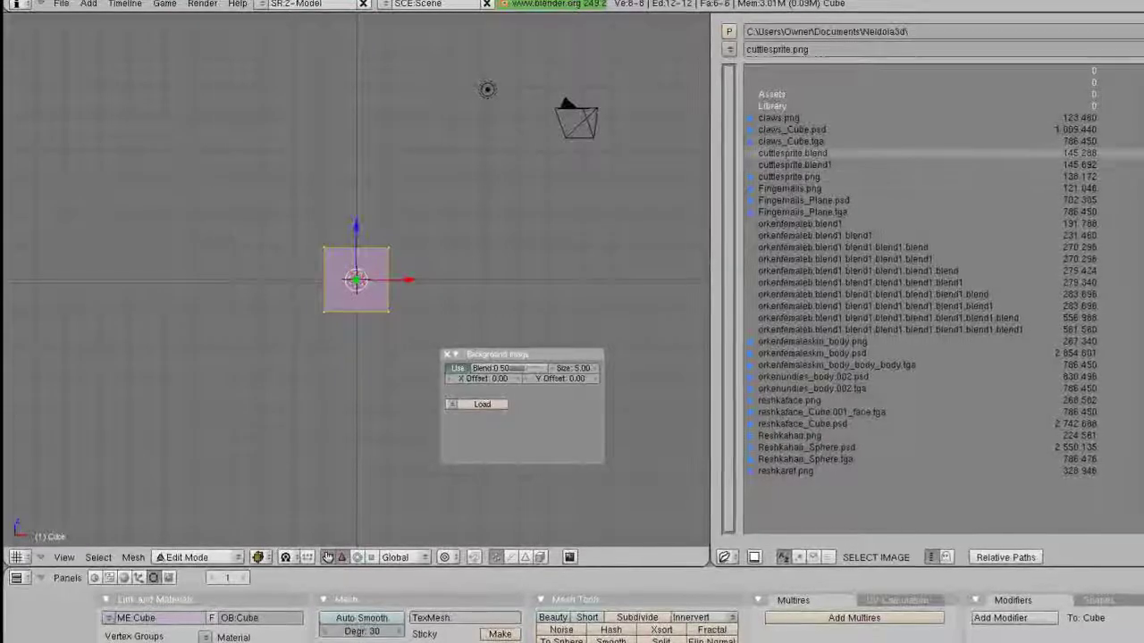
pyautogui.press('Return')
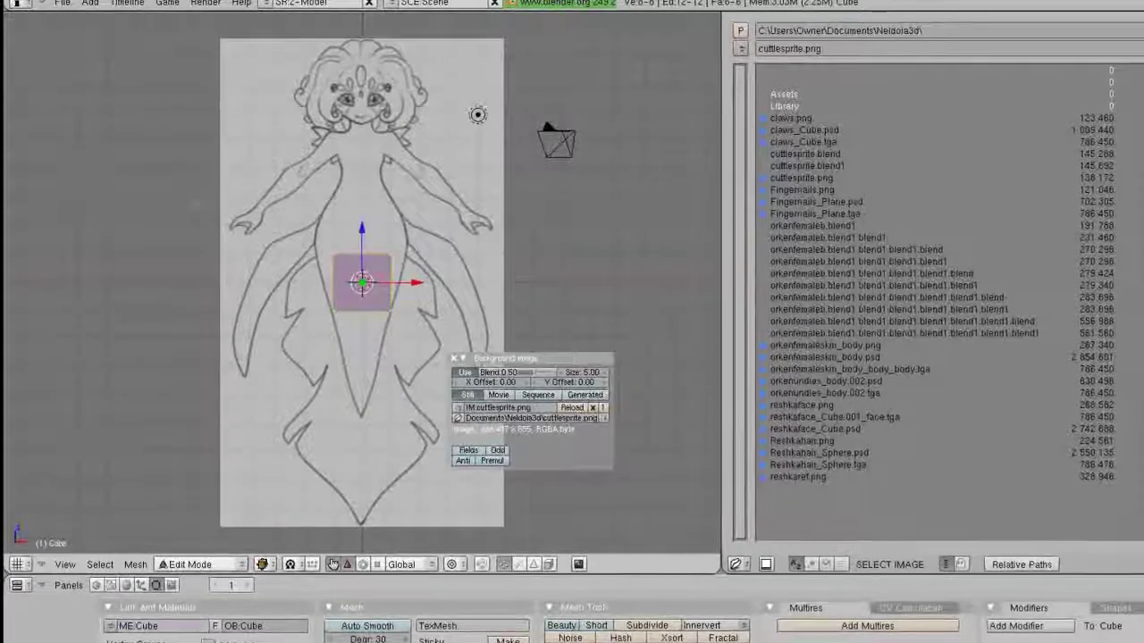
pyautogui.scroll(-1, 289, 232)
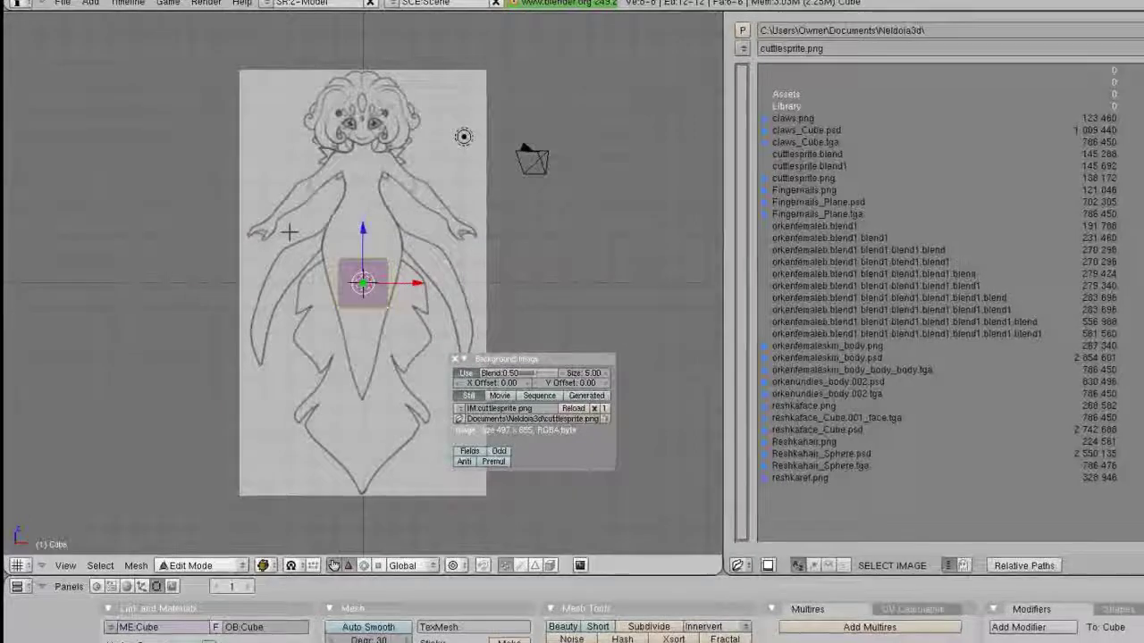
pyautogui.scroll(-3, 298, 228)
pyautogui.scroll(4, 324, 208)
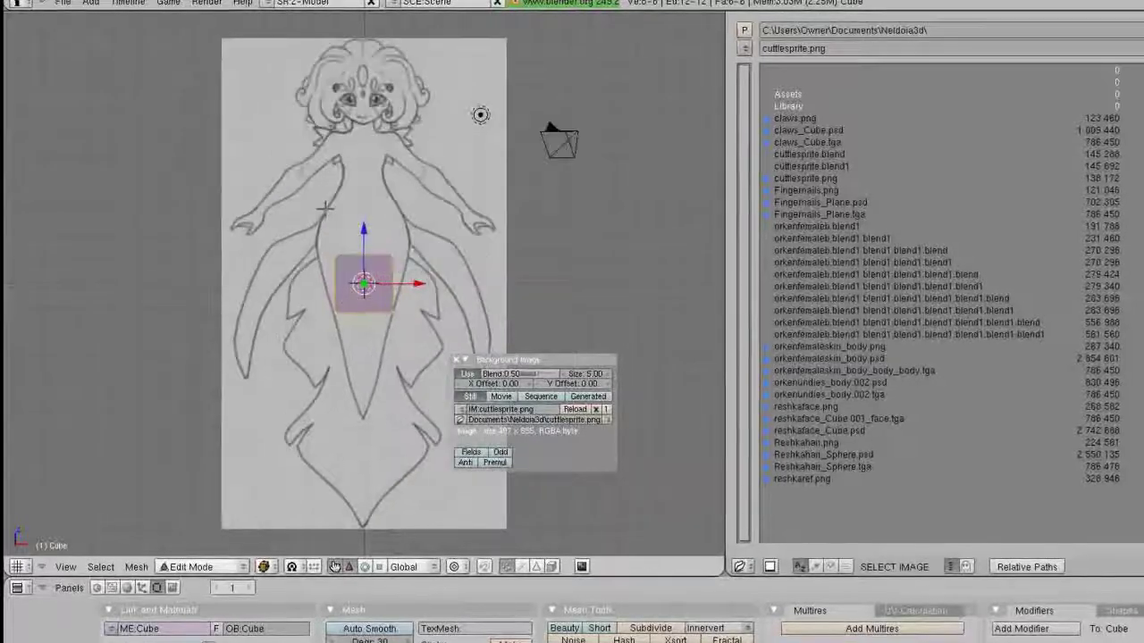
pyautogui.scroll(3, 323, 208)
pyautogui.scroll(-3, 326, 209)
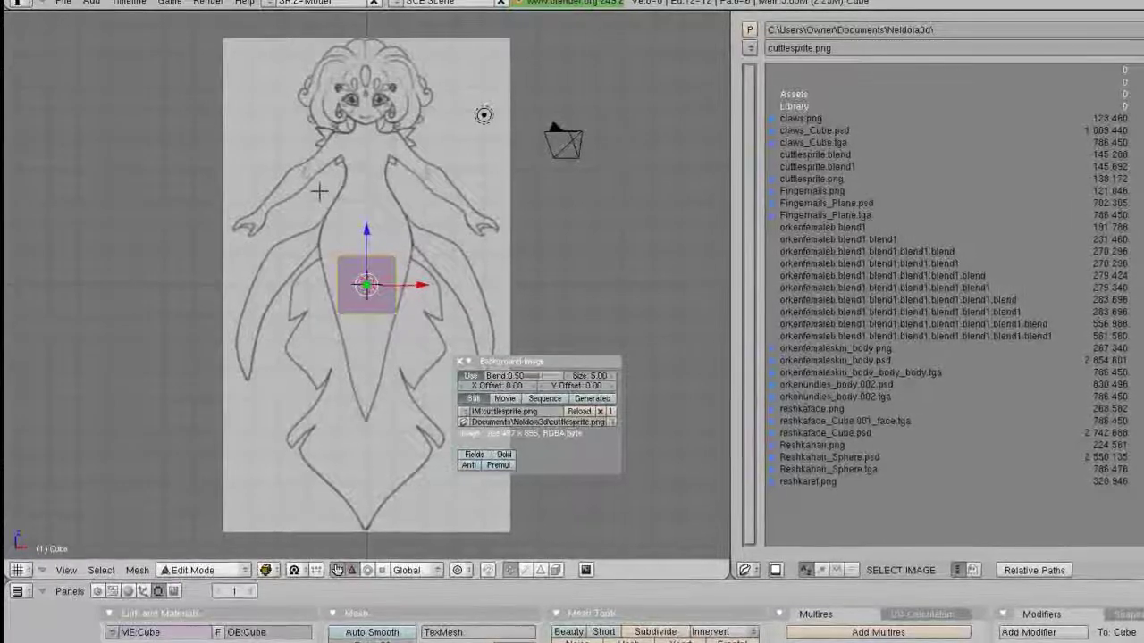
pyautogui.scroll(2, 319, 190)
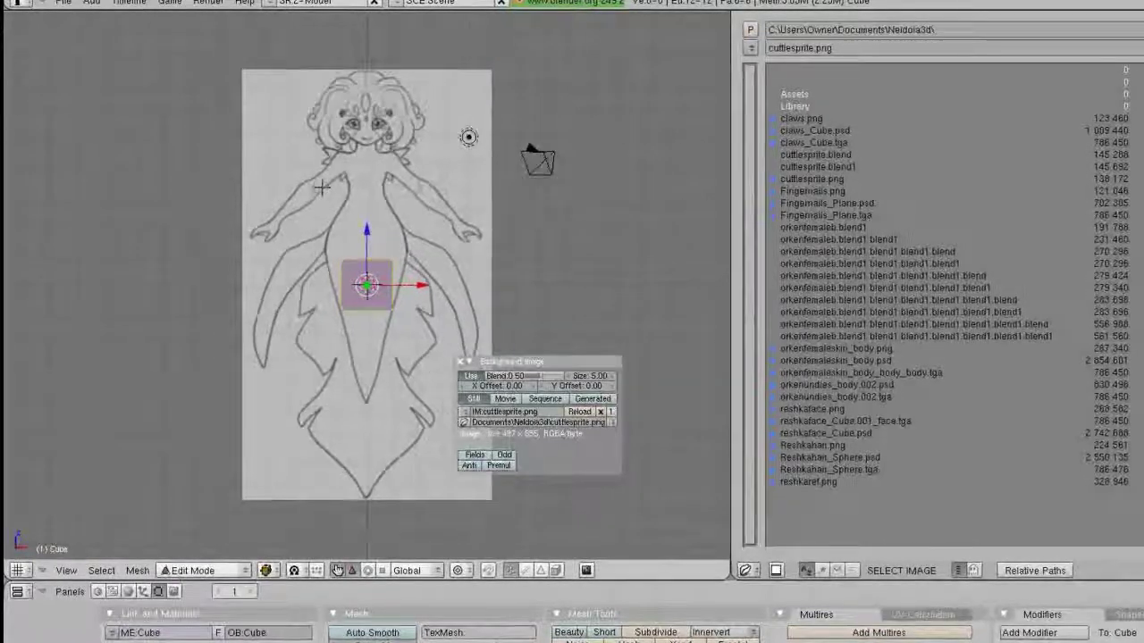
pyautogui.scroll(-2, 319, 188)
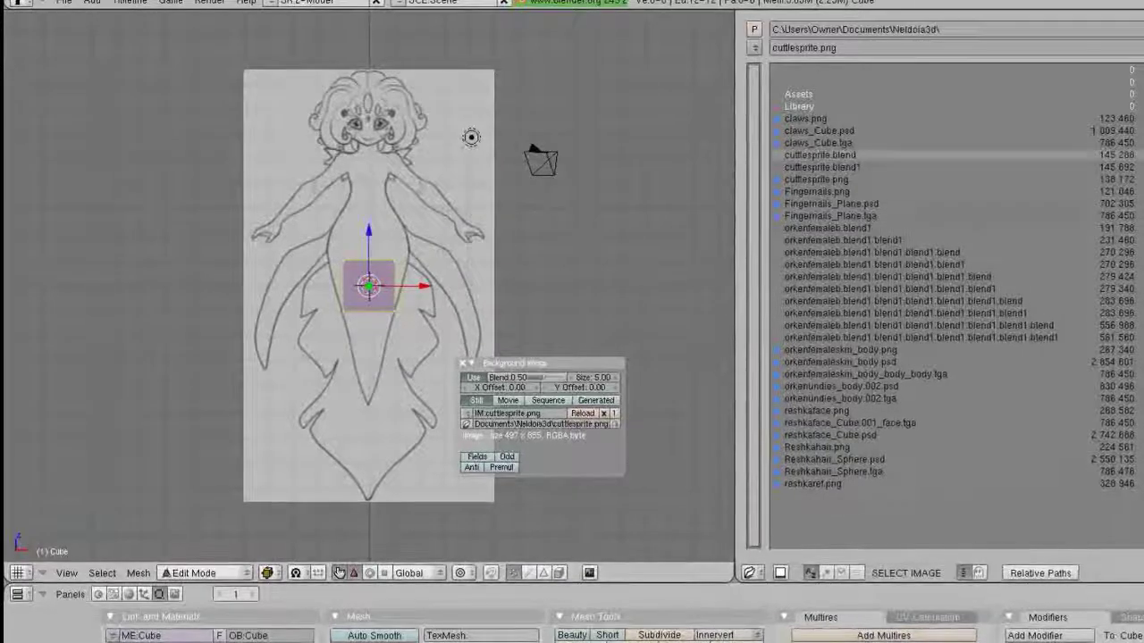
pyautogui.scroll(2, 431, 232)
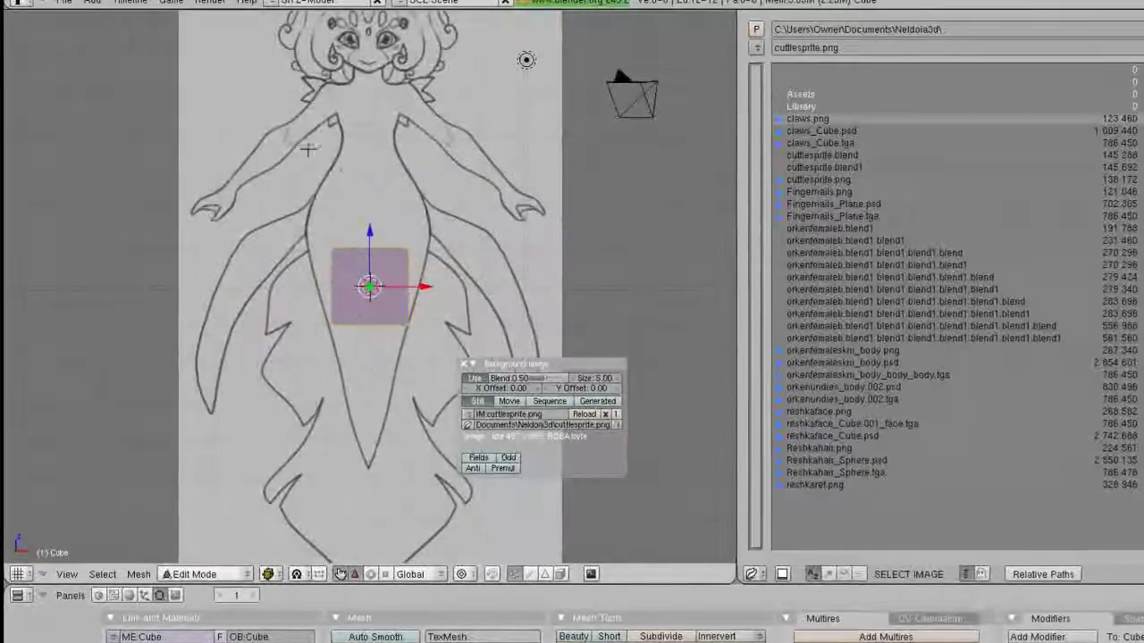
pyautogui.scroll(-2, 388, 135)
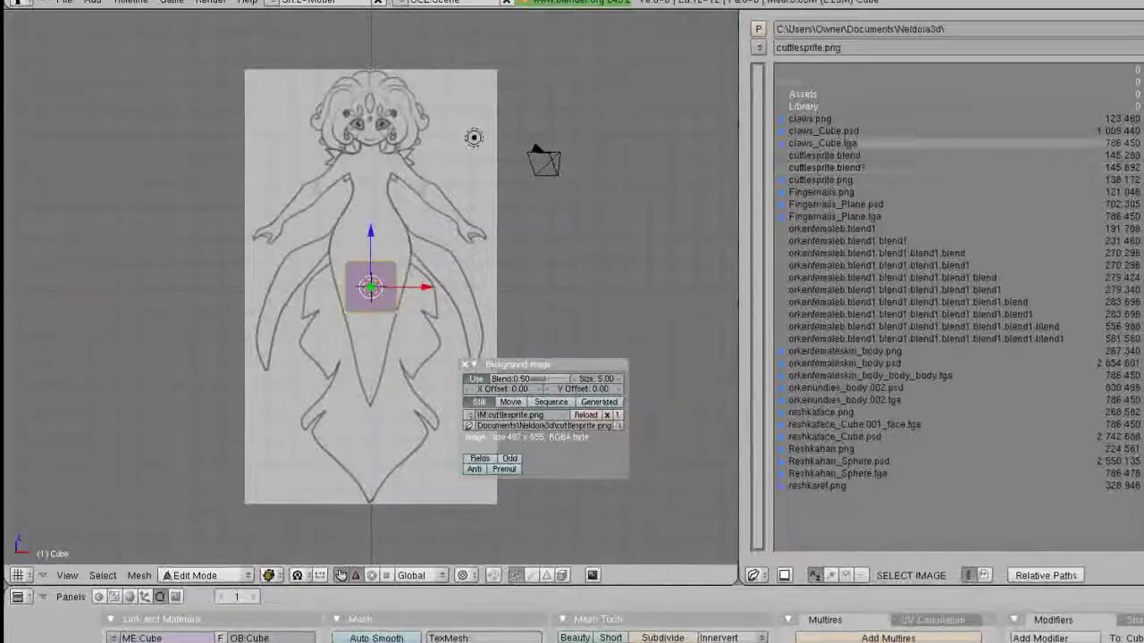
# Close the file browser and try then cancel a move of the cube.
pyautogui.press('Escape')
pyautogui.press('g')
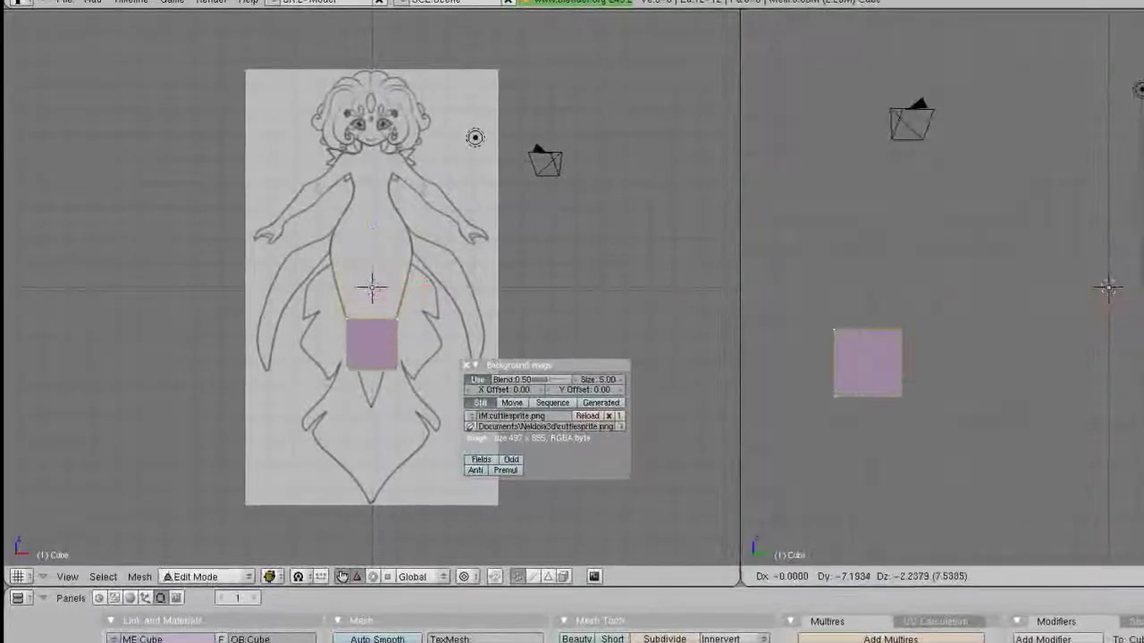
pyautogui.press('Escape')
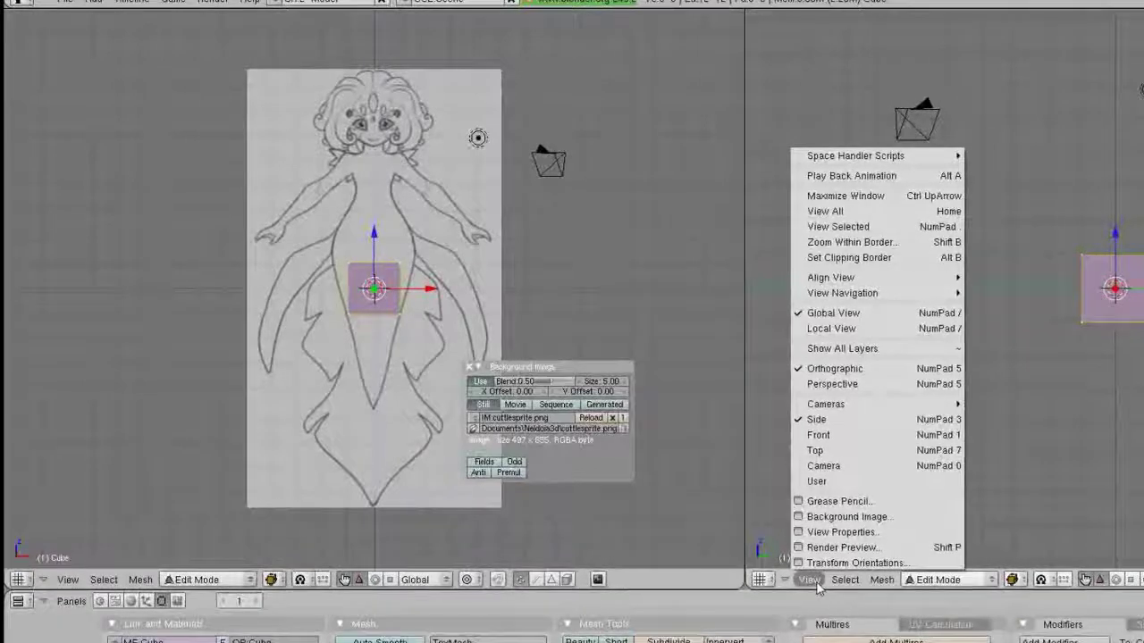
pyautogui.press('Escape')
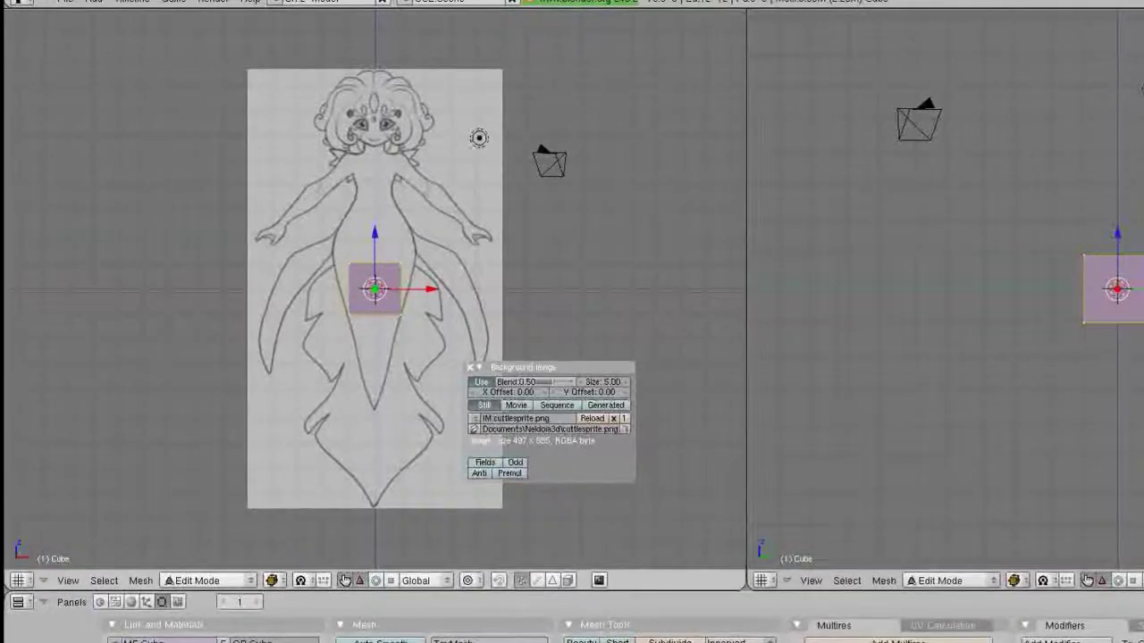
# Remove the cuttlesprite.png background image from the front view.
pyautogui.click(470, 366)
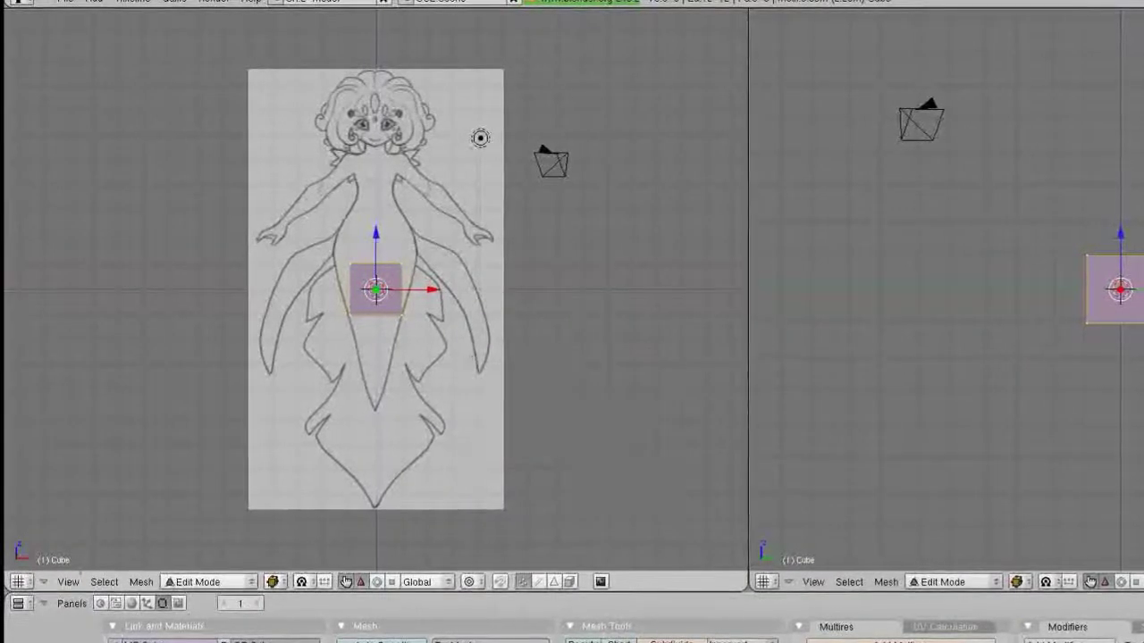
pyautogui.click(68, 582)
pyautogui.click(95, 518)
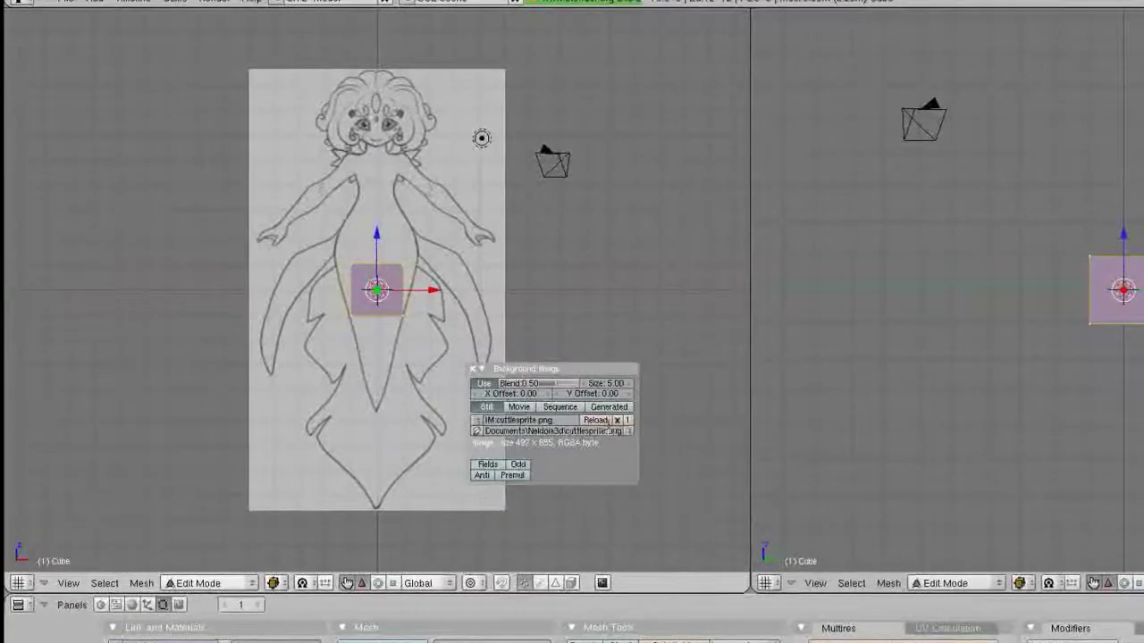
pyautogui.click(621, 420)
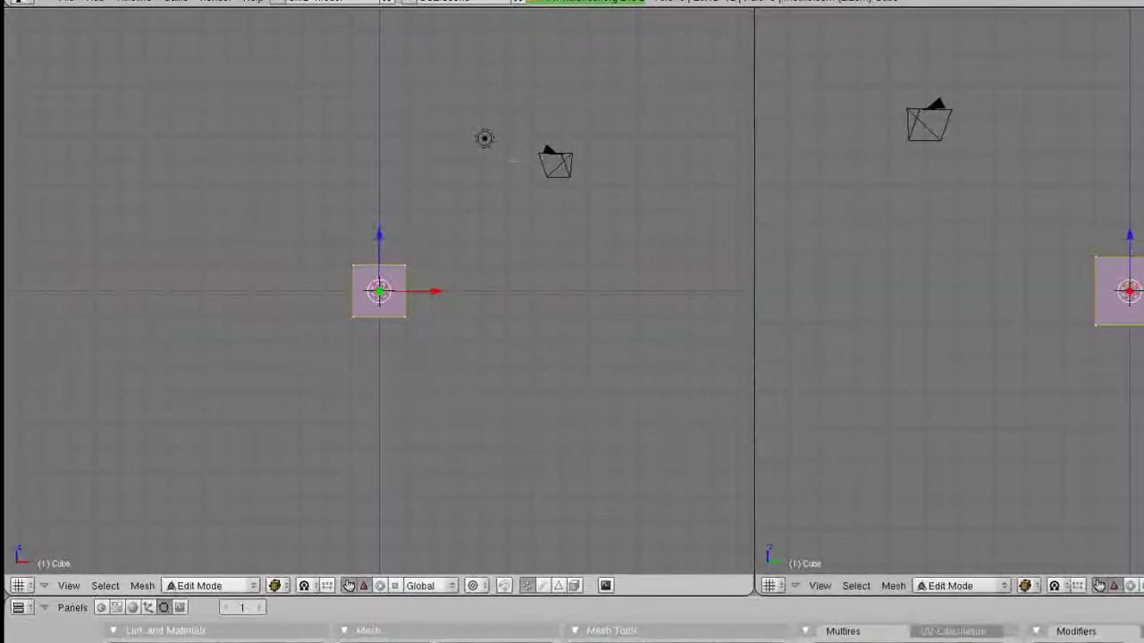
pyautogui.click(67, 585)
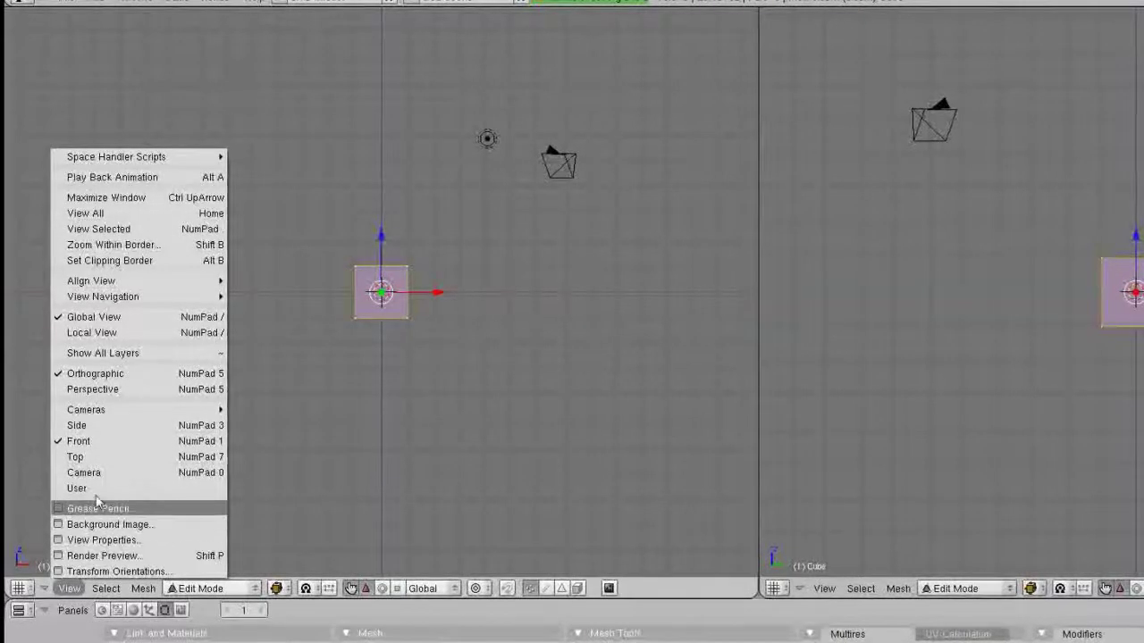
# Switch to User view, then return to orthographic with NumPad 5.
pyautogui.moveTo(108, 411)
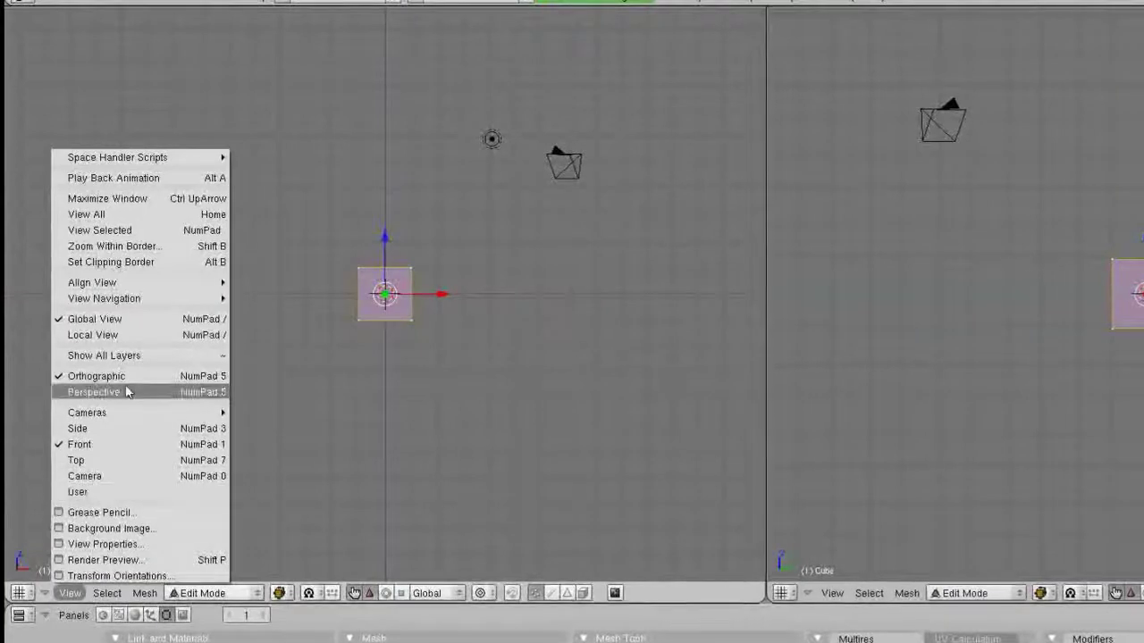
pyautogui.click(89, 492)
pyautogui.press('KP_5')
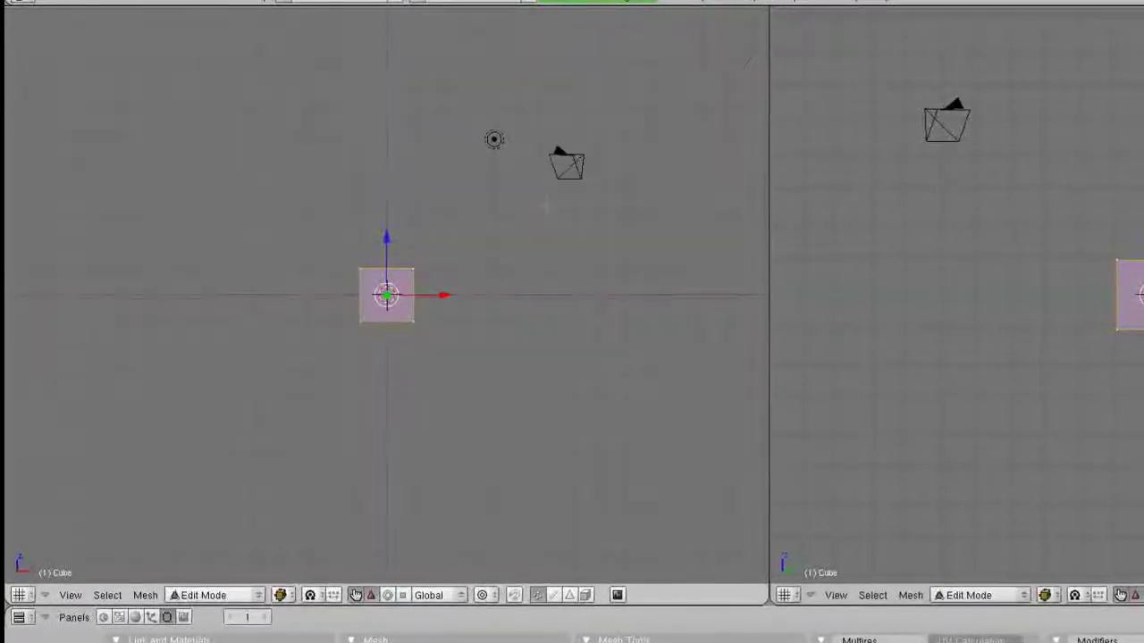
# Open the Select menu in the front view's header.
pyautogui.click(71, 595)
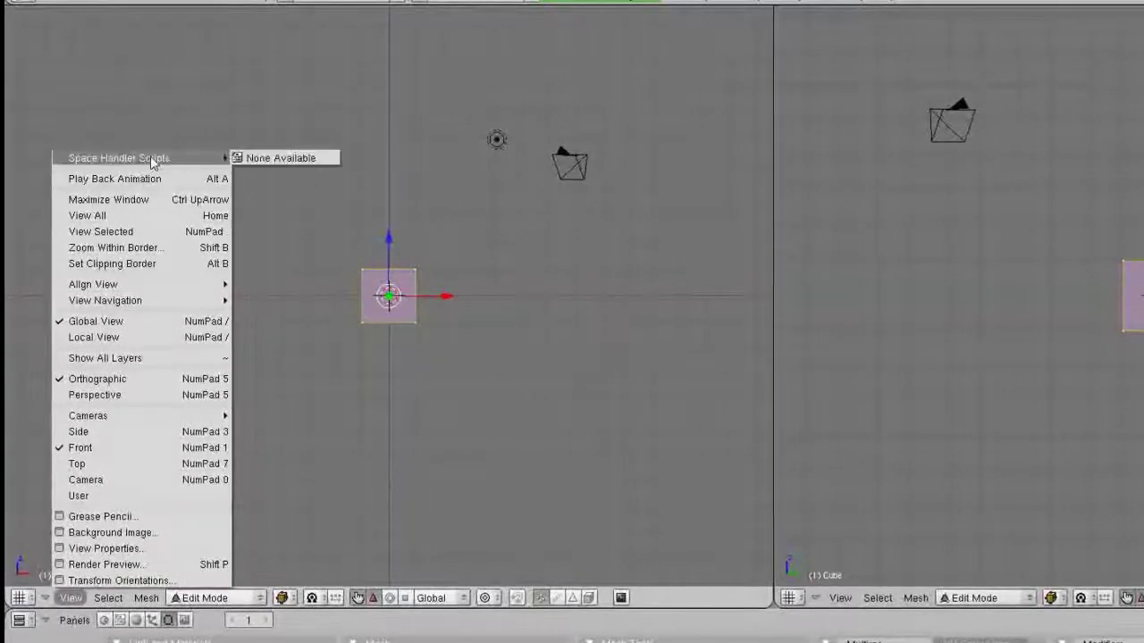
pyautogui.click(71, 598)
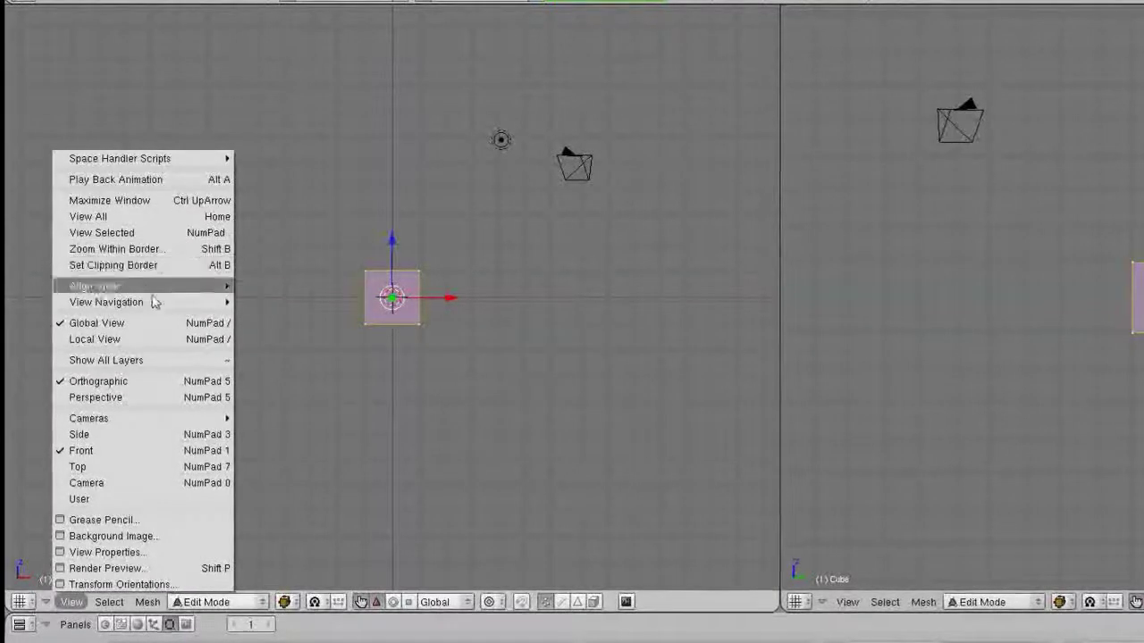
pyautogui.click(105, 603)
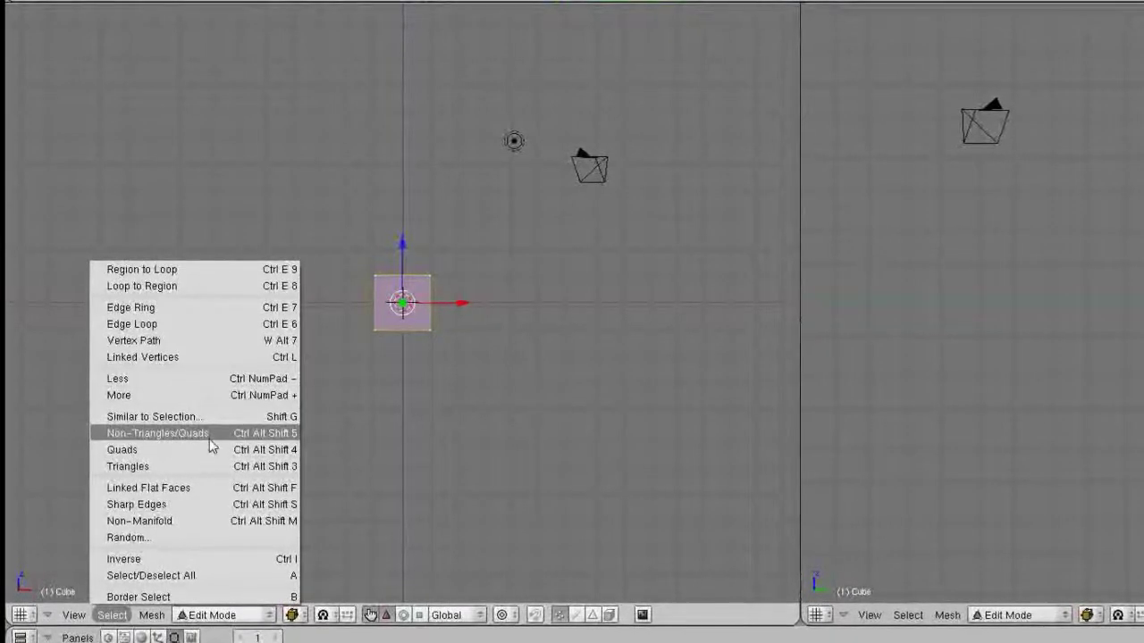
# Try selecting non-triangle/quad faces, then toggle select-all on and back off.
pyautogui.click(210, 436)
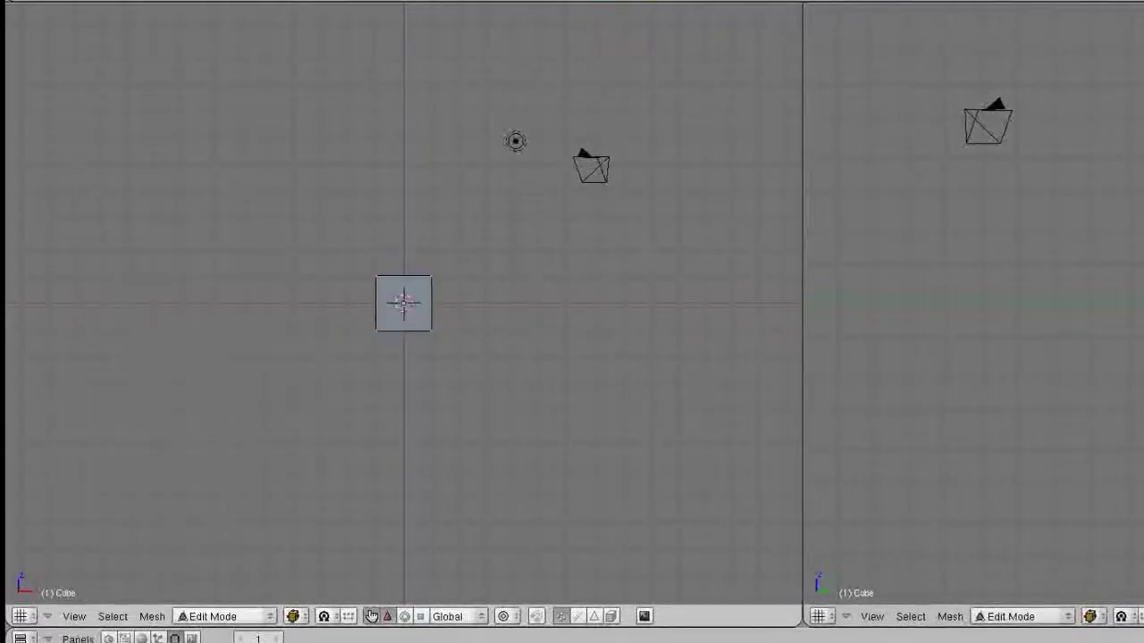
pyautogui.press('a')
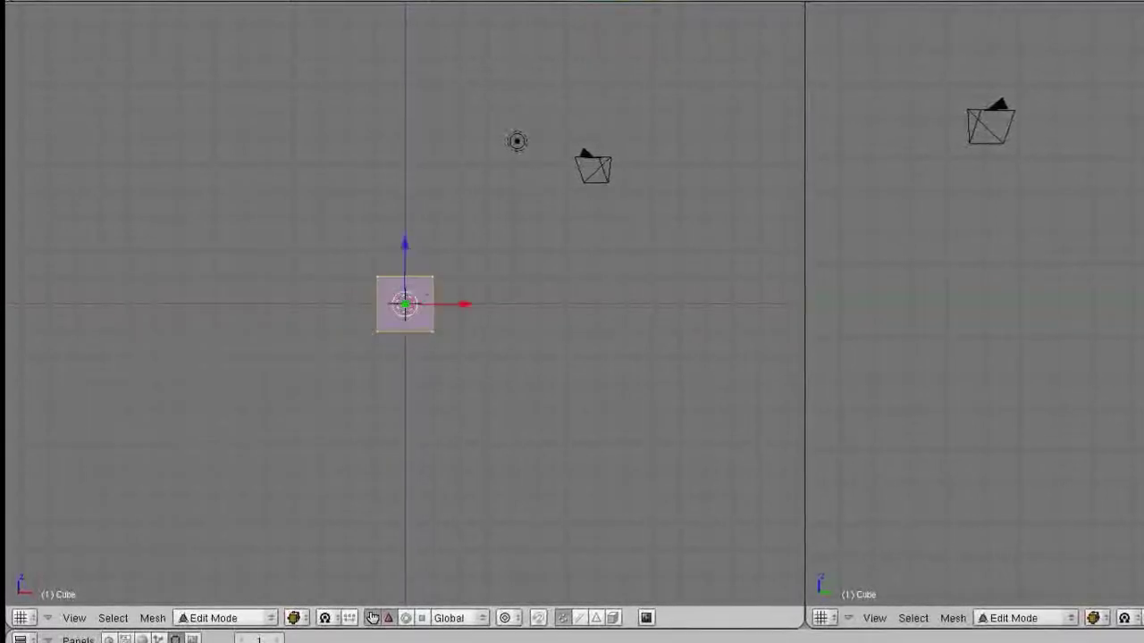
pyautogui.click(130, 623)
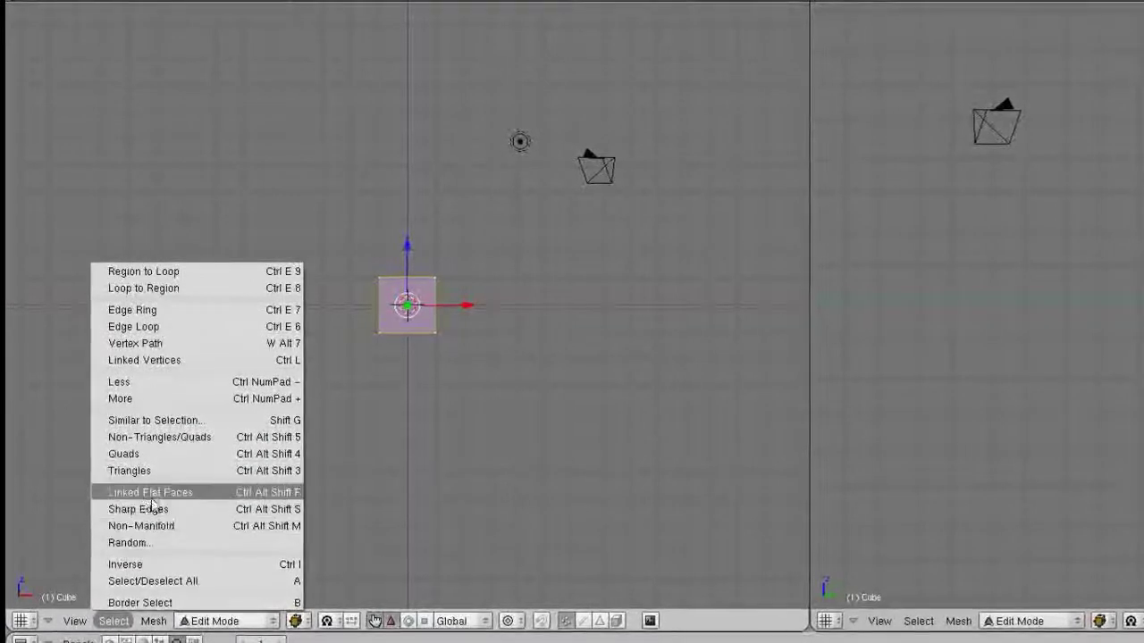
pyautogui.click(161, 589)
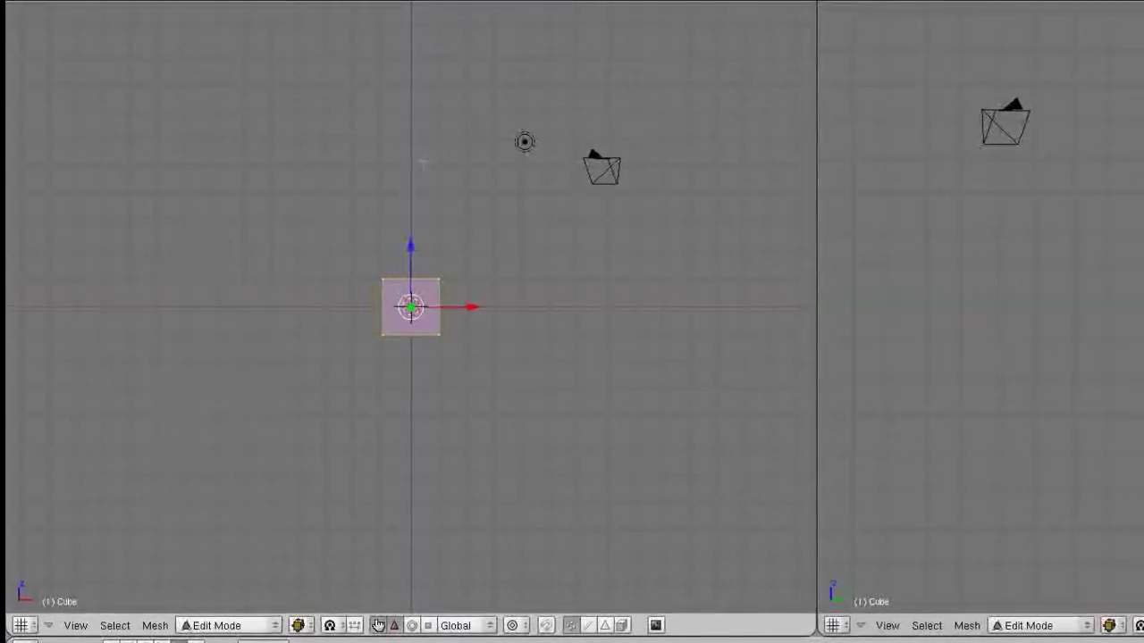
pyautogui.press('a')
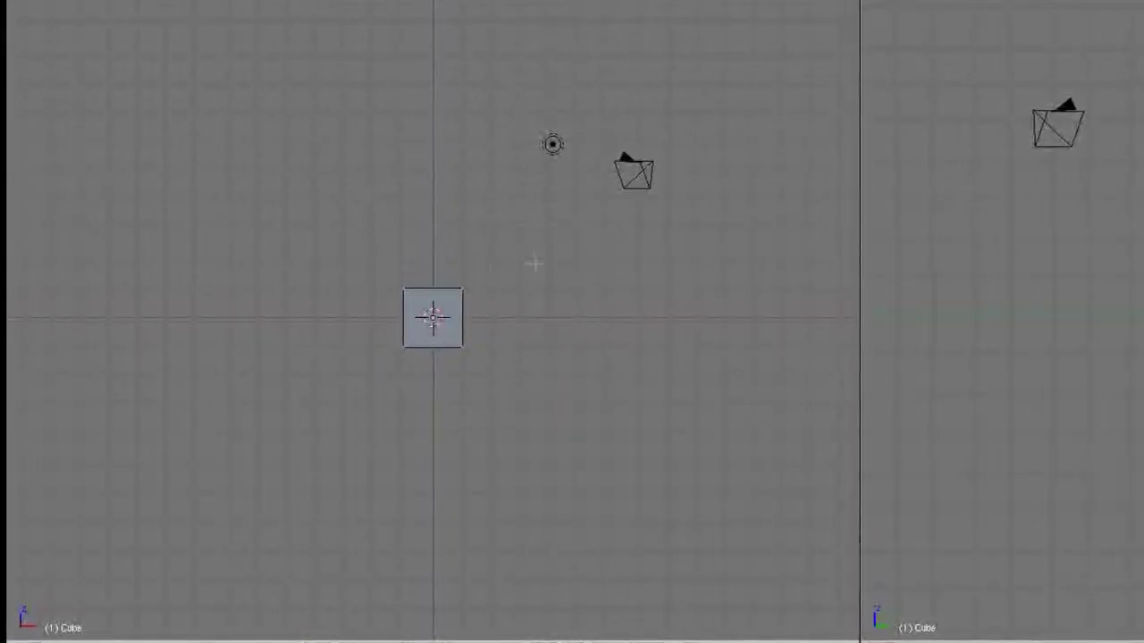
# Select the whole cube, re-enter Edit Mode and deselect all its vertices.
pyautogui.hotkey('ctrl', 'space')
pyautogui.press('Tab')
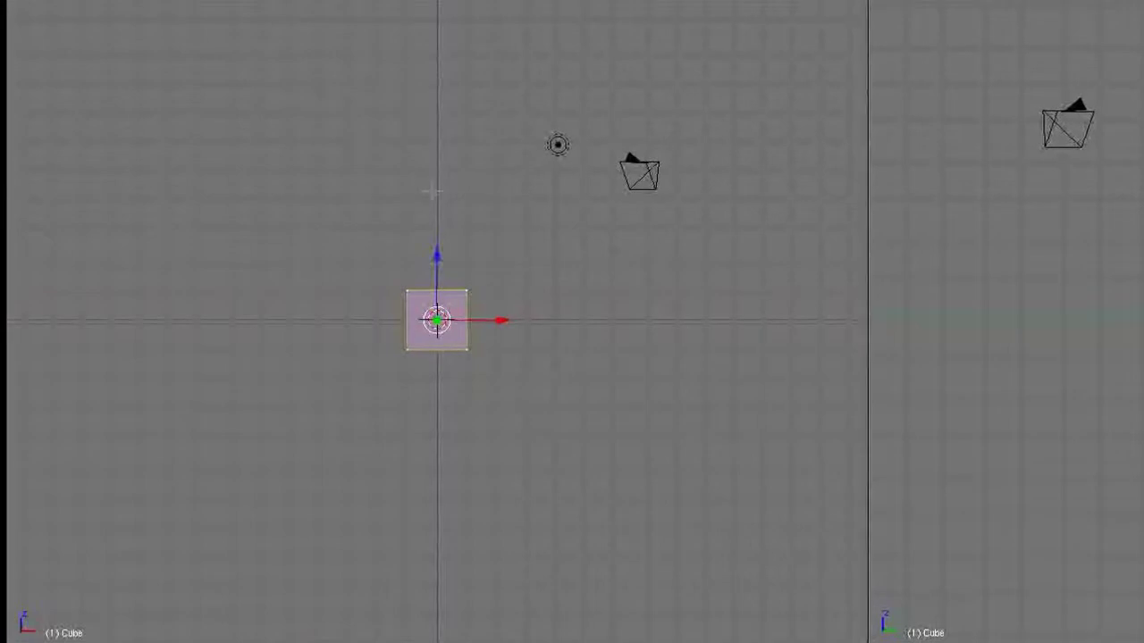
pyautogui.press('a')
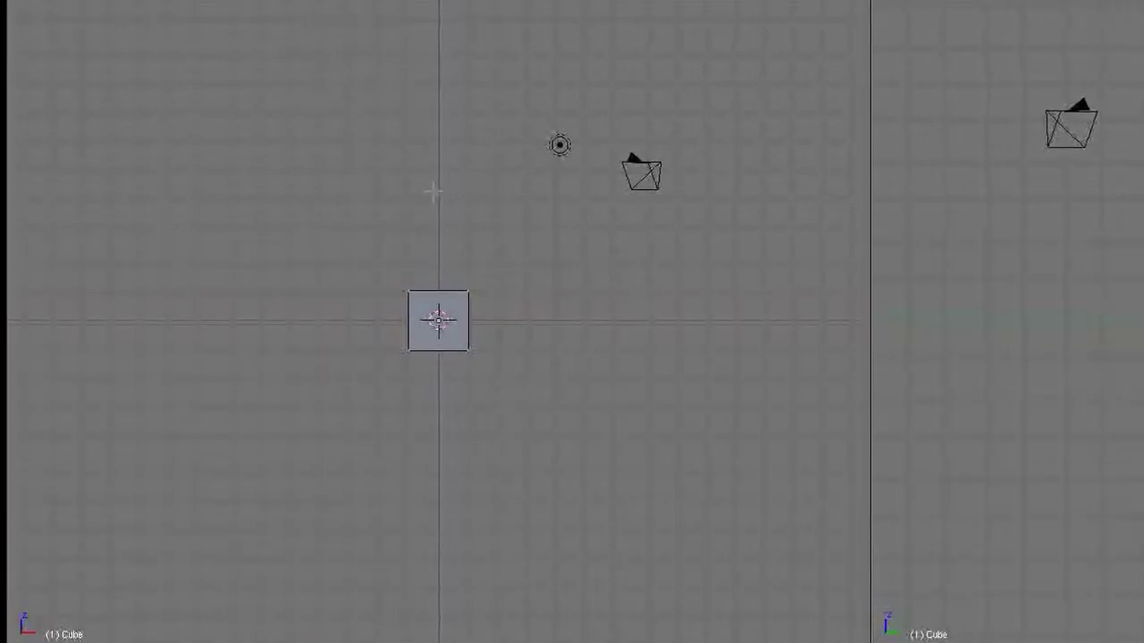
pyautogui.click(166, 642)
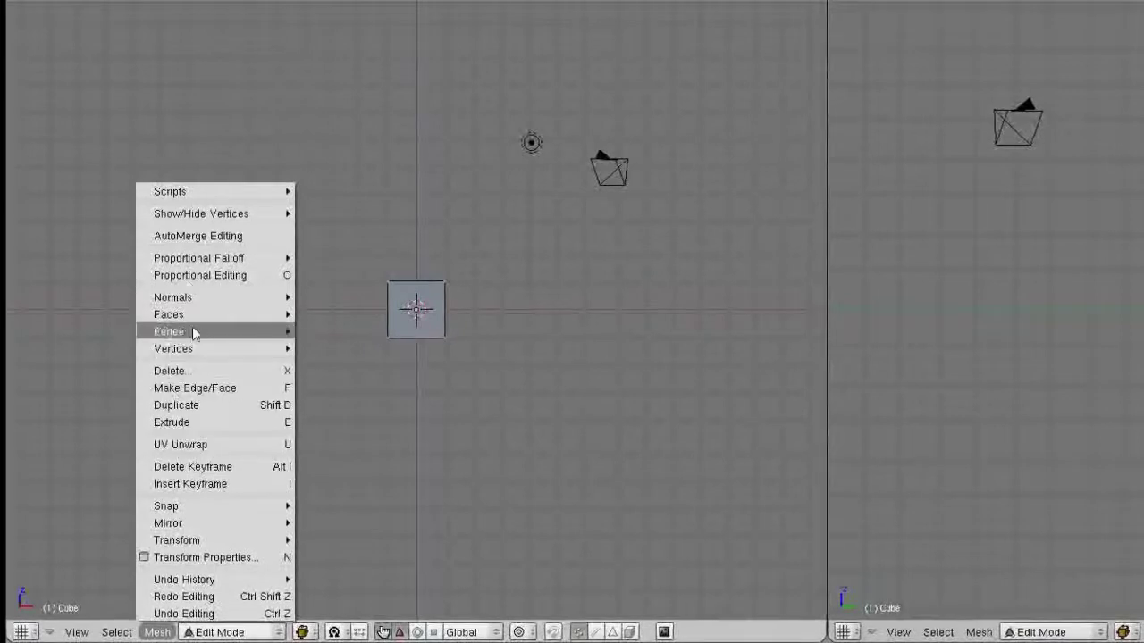
# Bring up the Faces submenu showing Fill, Beautify Fill and Convert Quads to Triangles.
pyautogui.moveTo(199, 317)
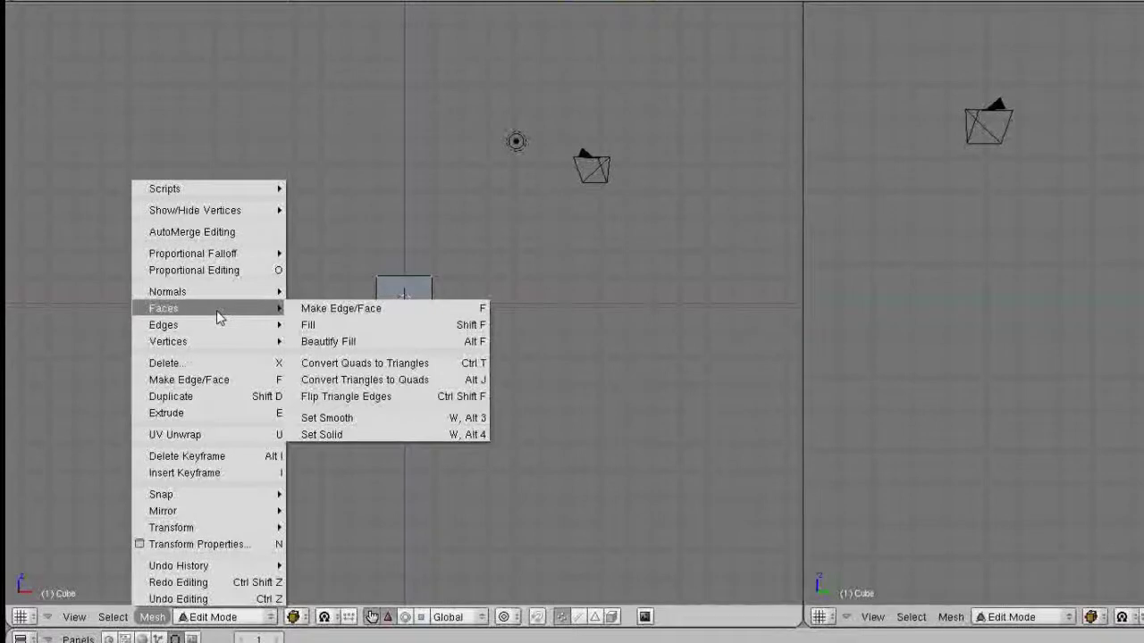
# Reselect the cube's faces and convert its quads to triangles, checking the result from an orbited view.
pyautogui.click(370, 315)
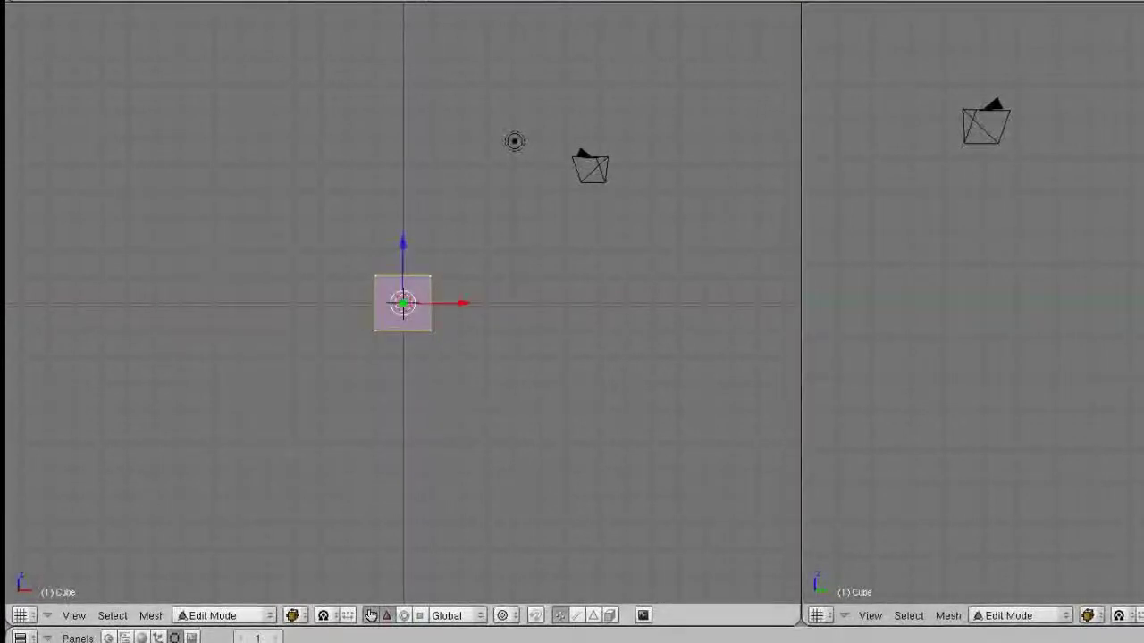
pyautogui.click(152, 616)
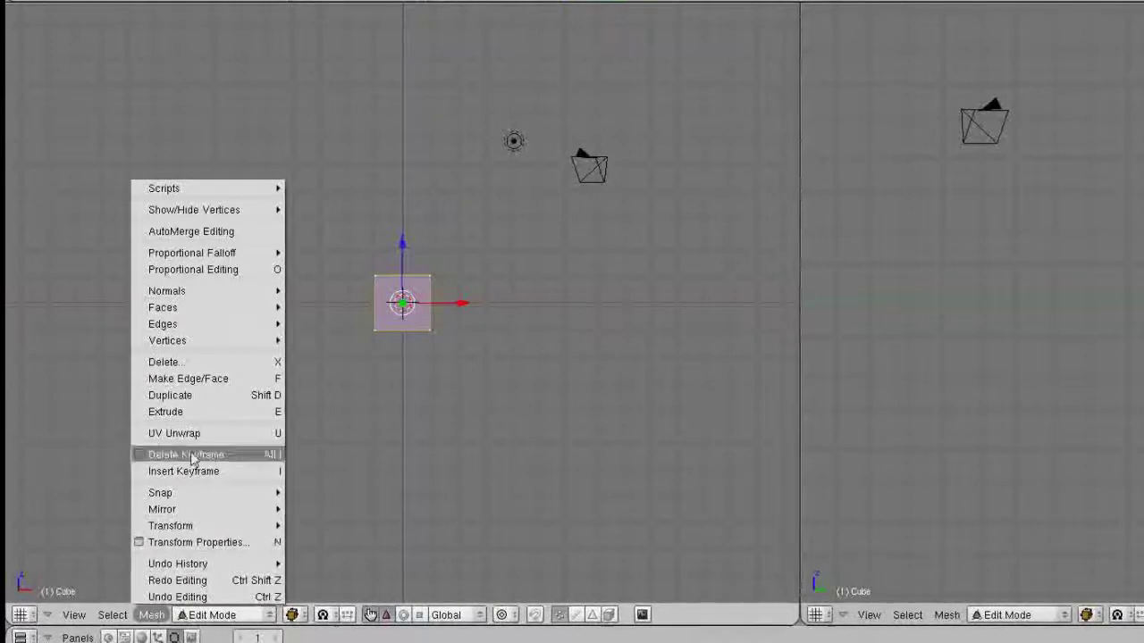
pyautogui.moveTo(197, 306)
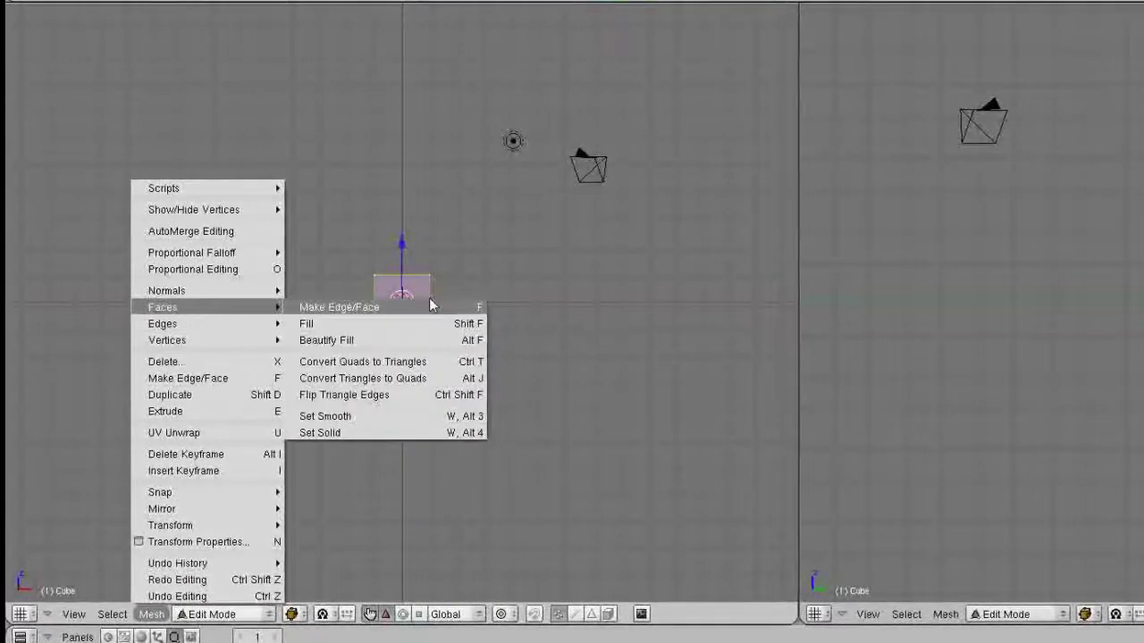
pyautogui.click(393, 370)
pyautogui.moveTo(393, 370); pyautogui.dragTo(572, 235, button='middle')
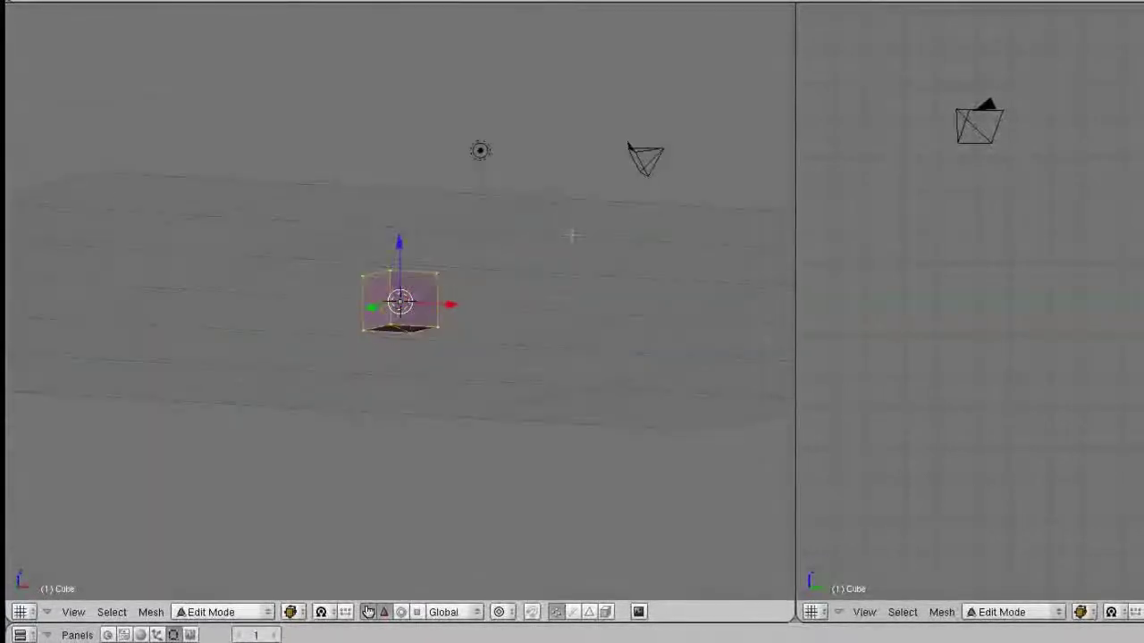
pyautogui.press('KP_1')
# Convert the triangles back into quads and return to the orthographic front view.
pyautogui.click(150, 612)
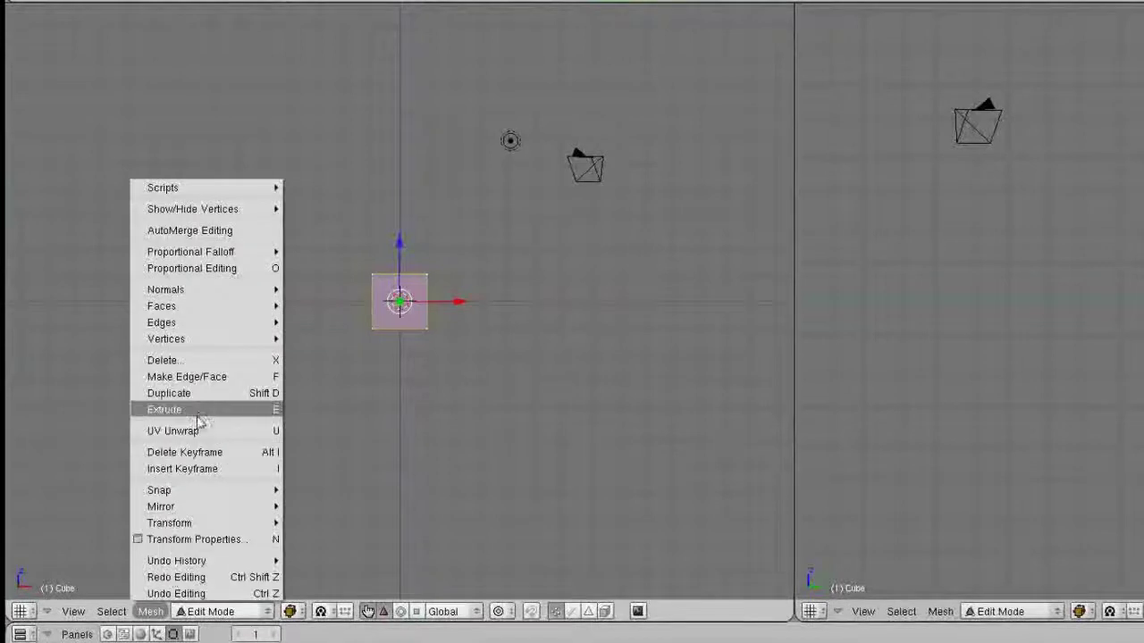
pyautogui.moveTo(274, 307)
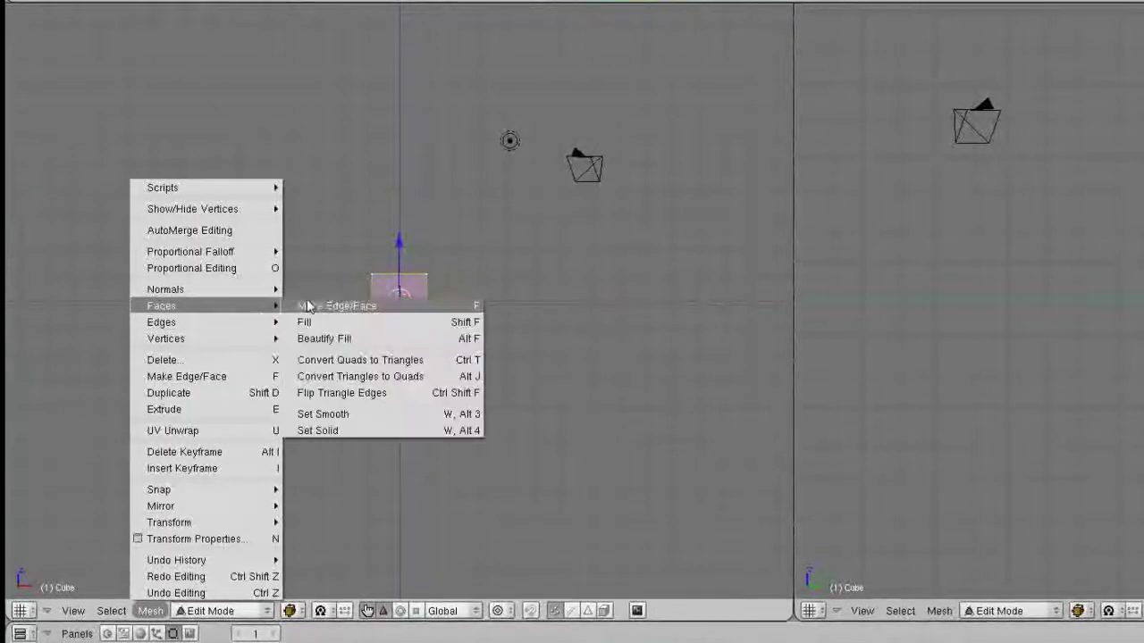
pyautogui.click(406, 379)
pyautogui.moveTo(407, 380); pyautogui.dragTo(307, 302, button='middle')
pyautogui.press('KP_1')
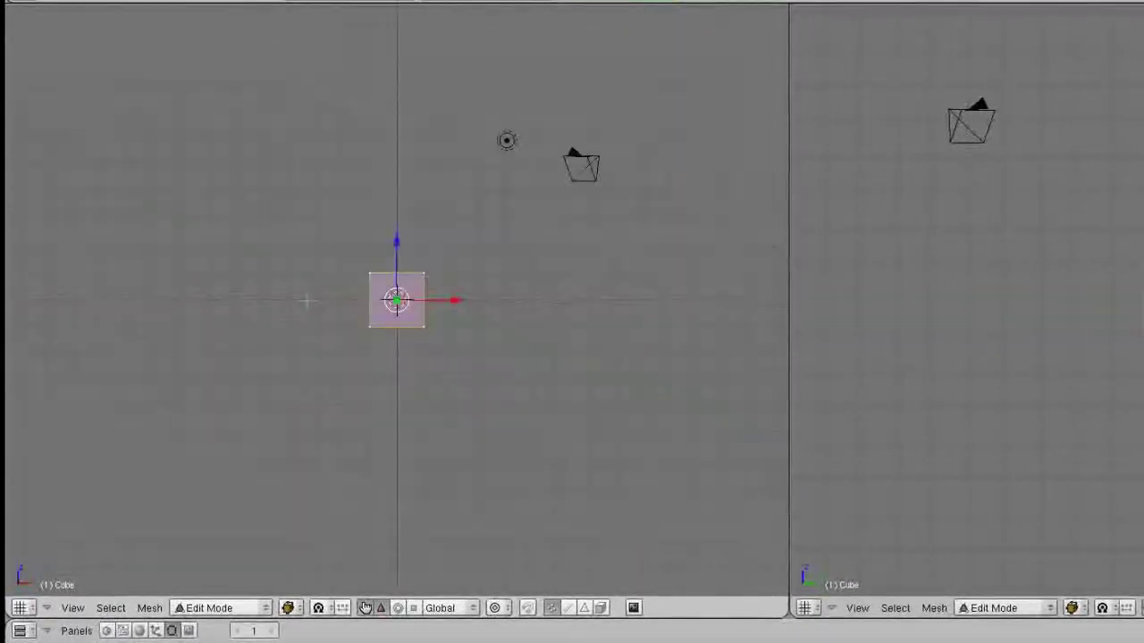